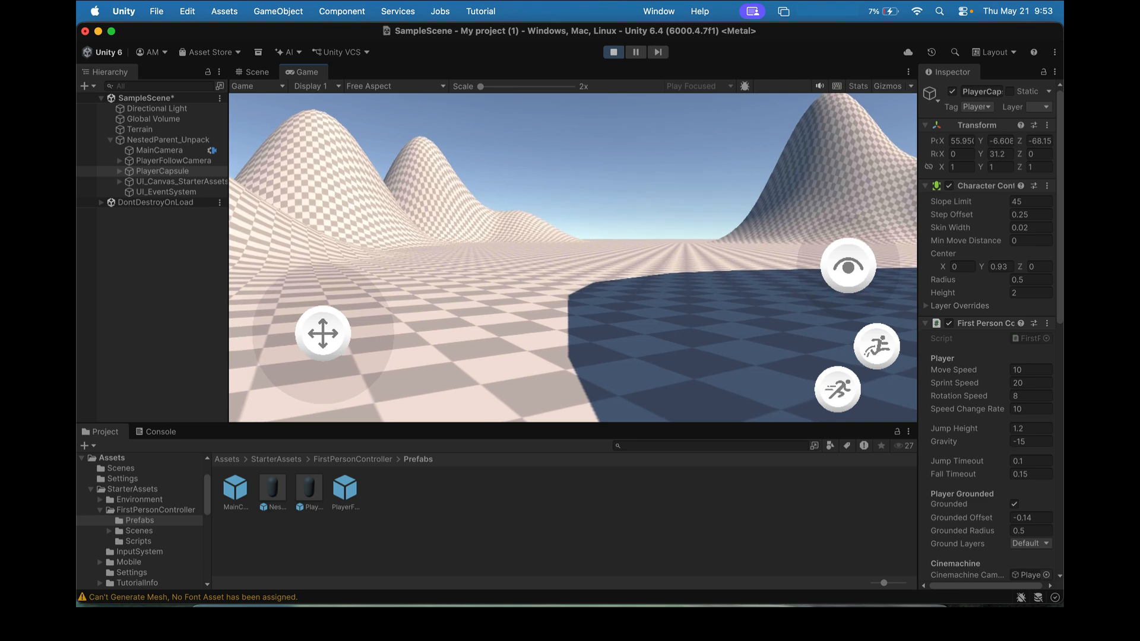
Step: Exit play mode, switch to the Unity Asset Store in Chrome and search it for "tree"
click(613, 52)
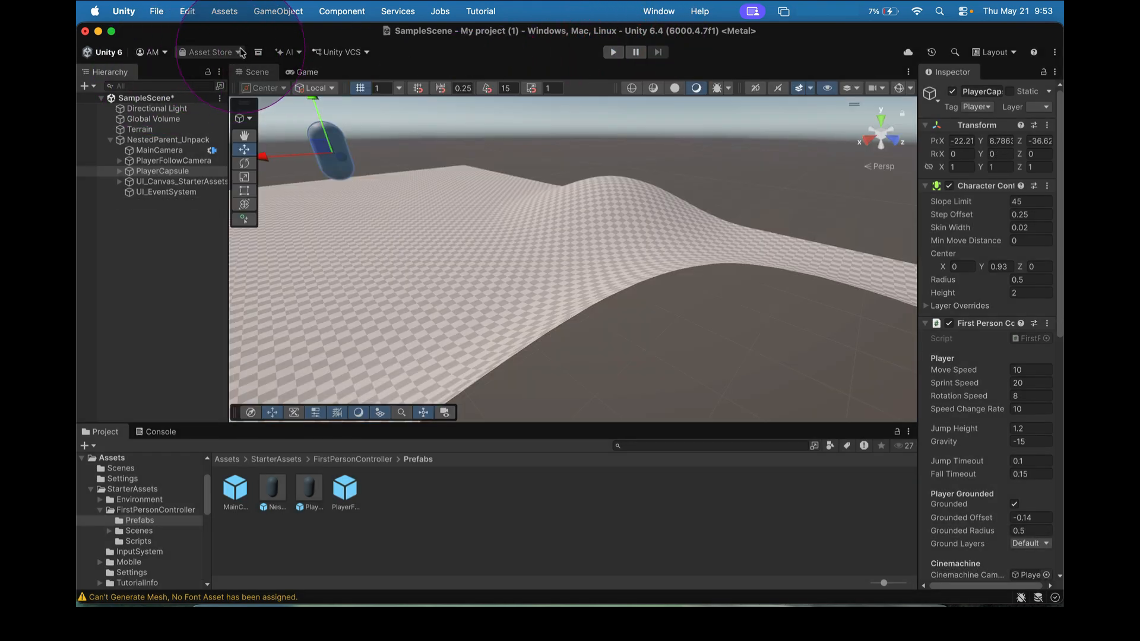
click(228, 70)
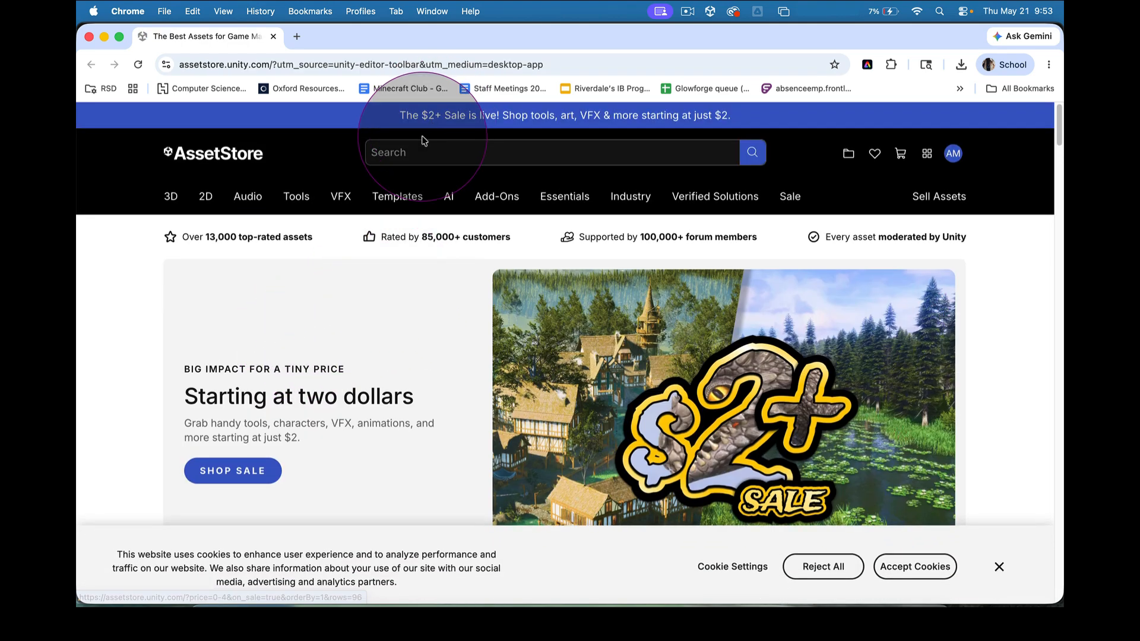
click(429, 153)
text(tr)
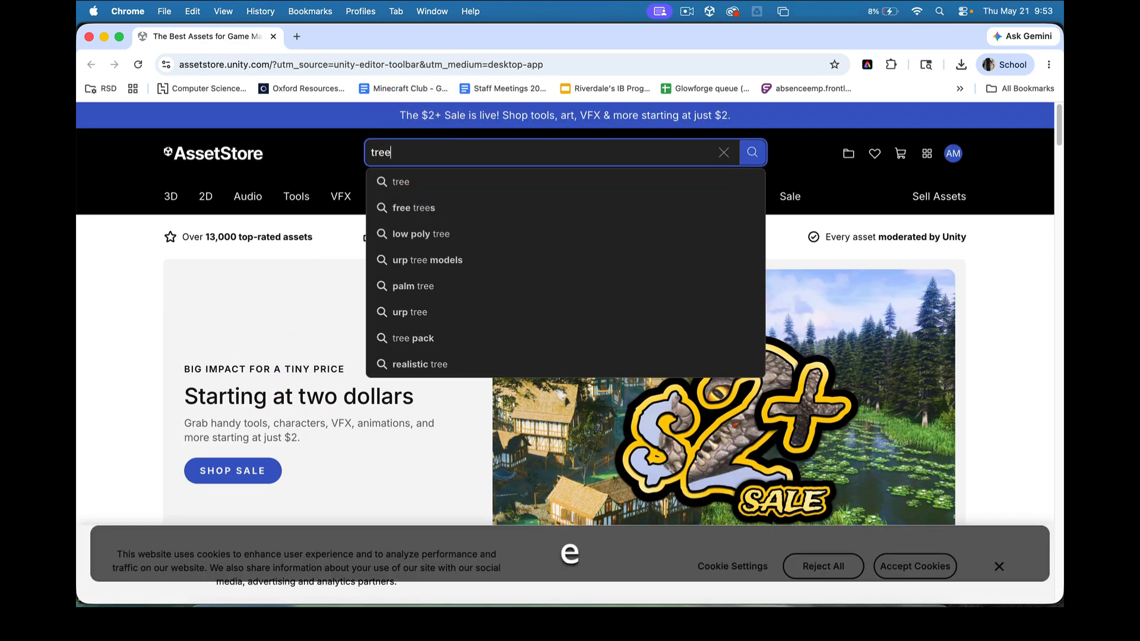
text(ee)
key(Return)
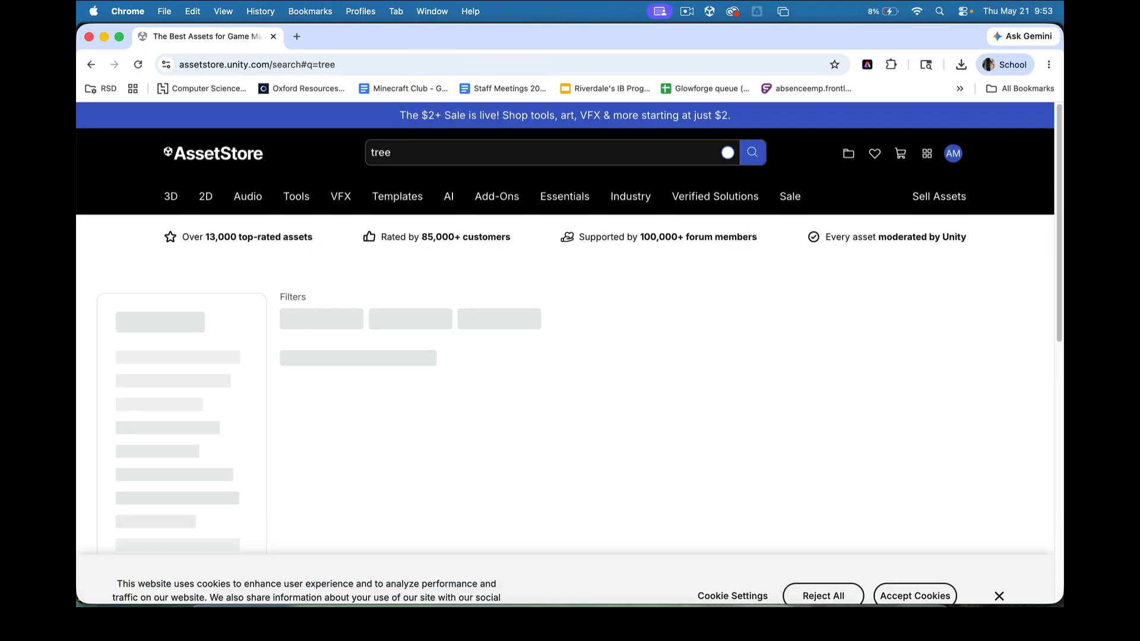
Step: Filter the tree search results by price to show only Free assets
mouse_move(445, 193)
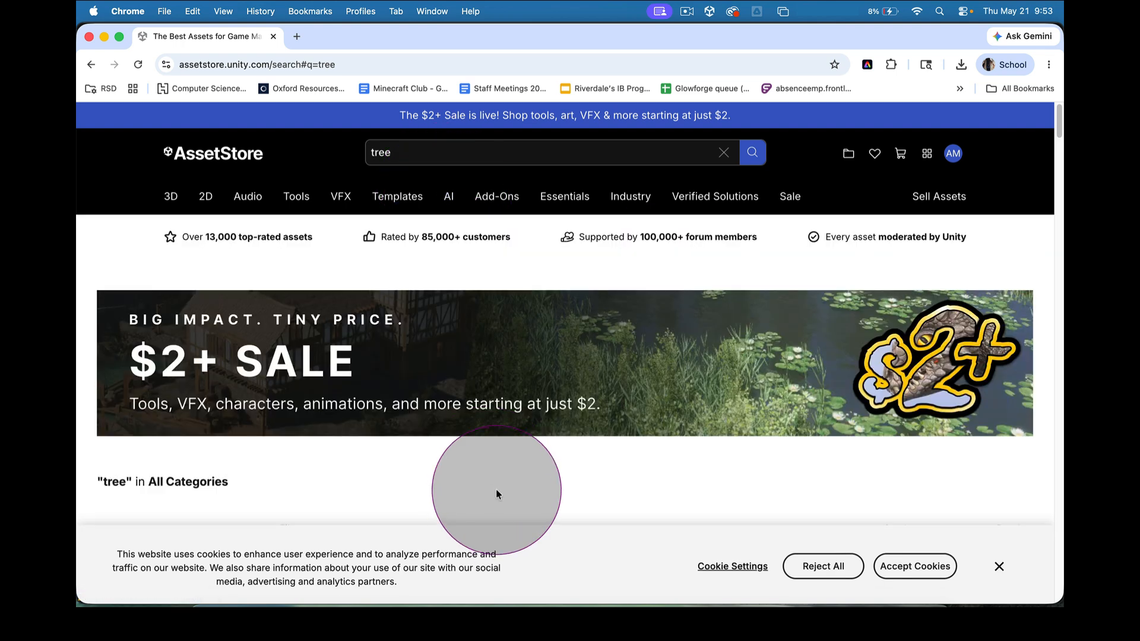
scroll(440, 469, down, 1)
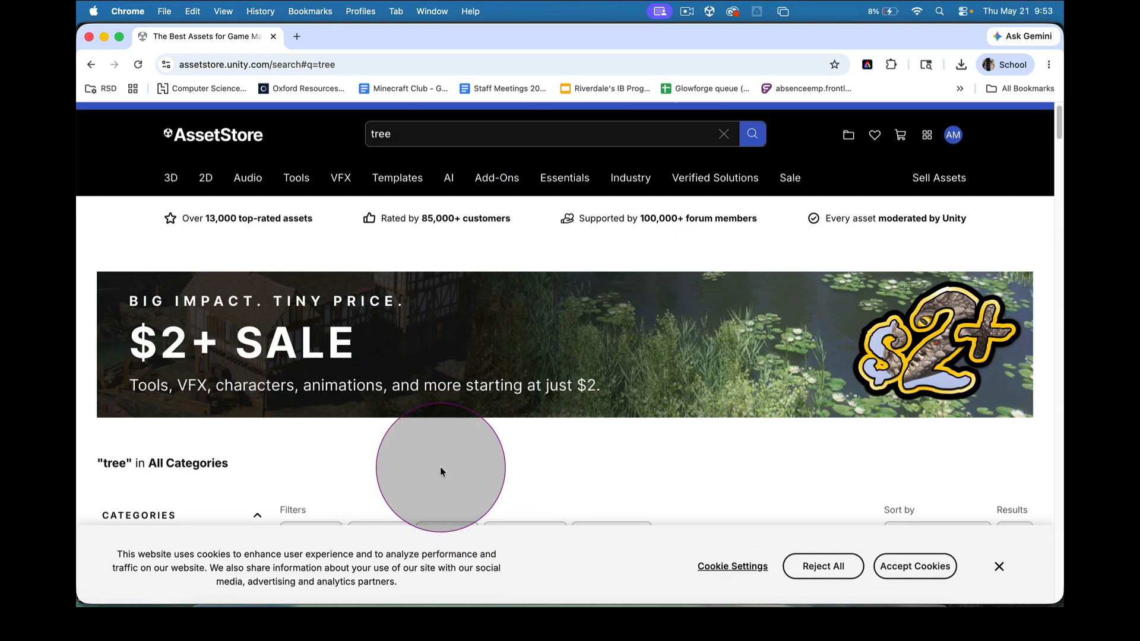
scroll(440, 471, down, 3)
click(327, 443)
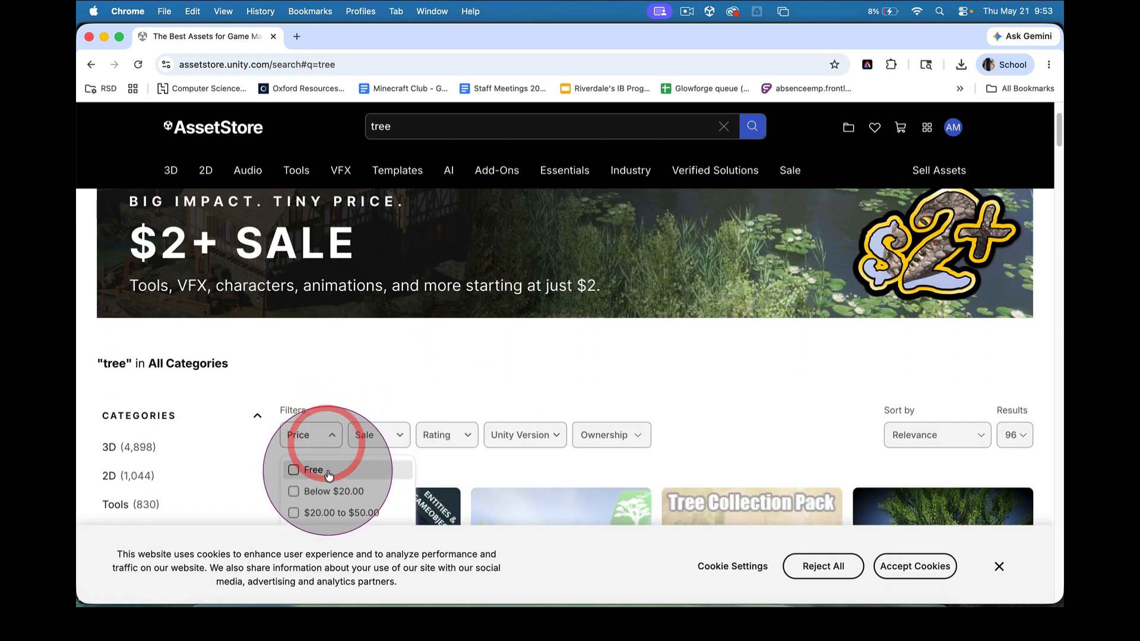
click(317, 471)
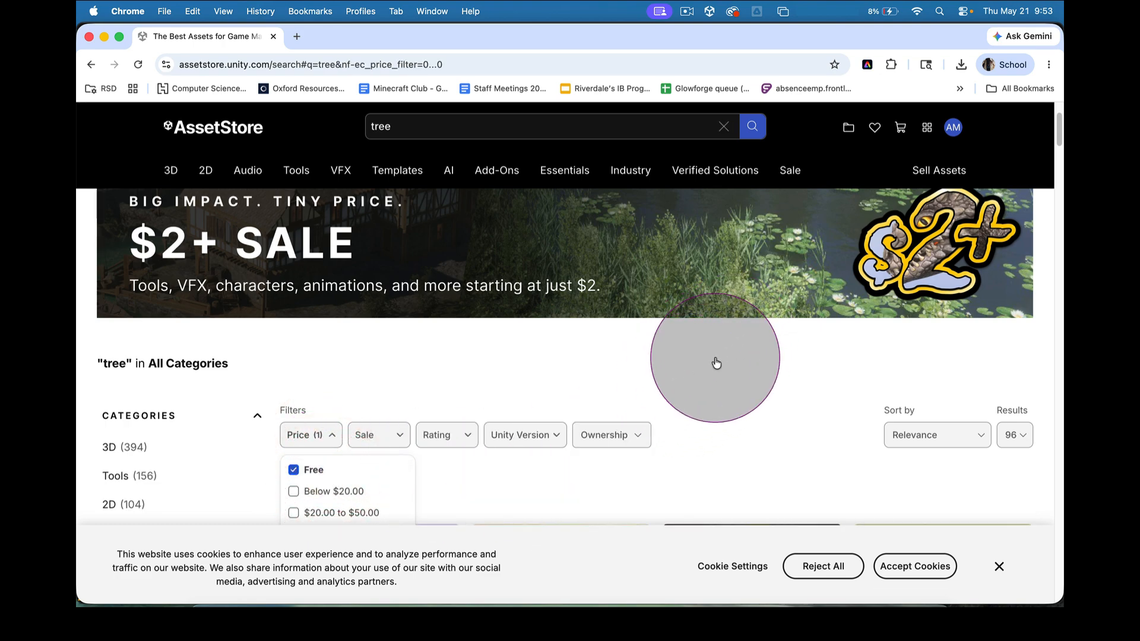
Step: Browse the free tree assets and open the URP Tree Models product page
scroll(714, 362, down, 10)
scroll(717, 364, up, 5)
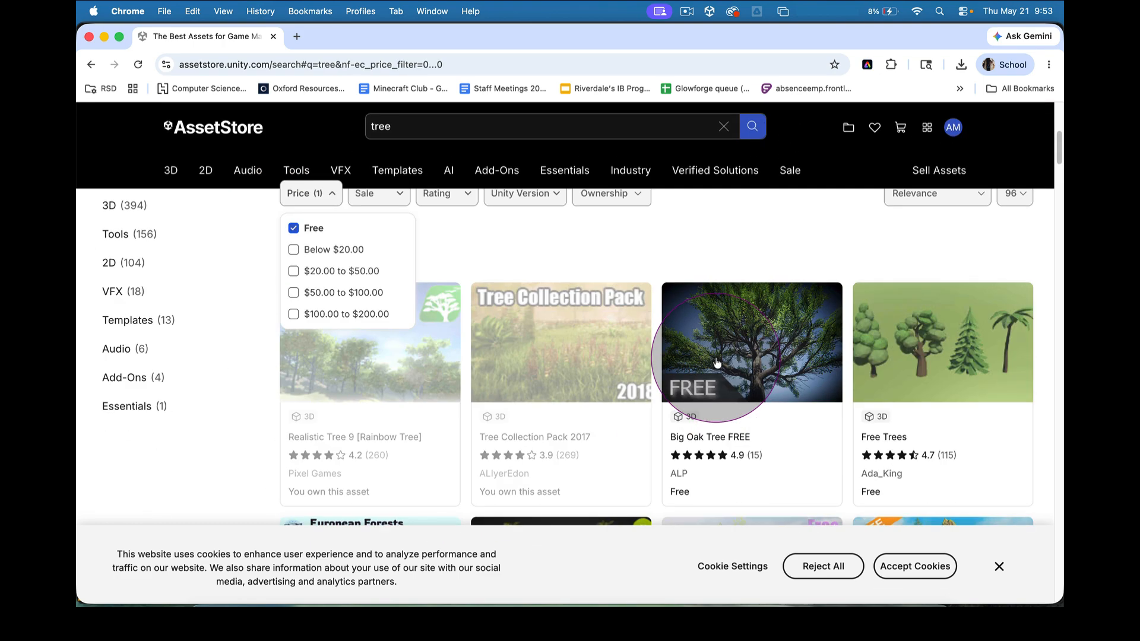
scroll(717, 363, down, 5)
scroll(783, 356, up, 8)
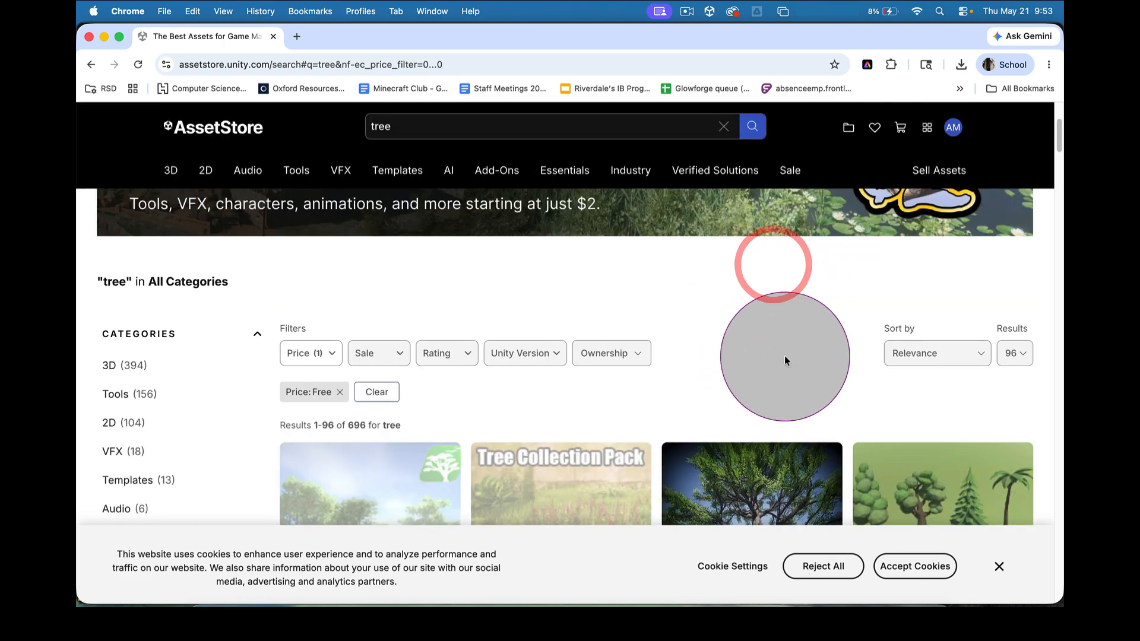
scroll(761, 360, down, 5)
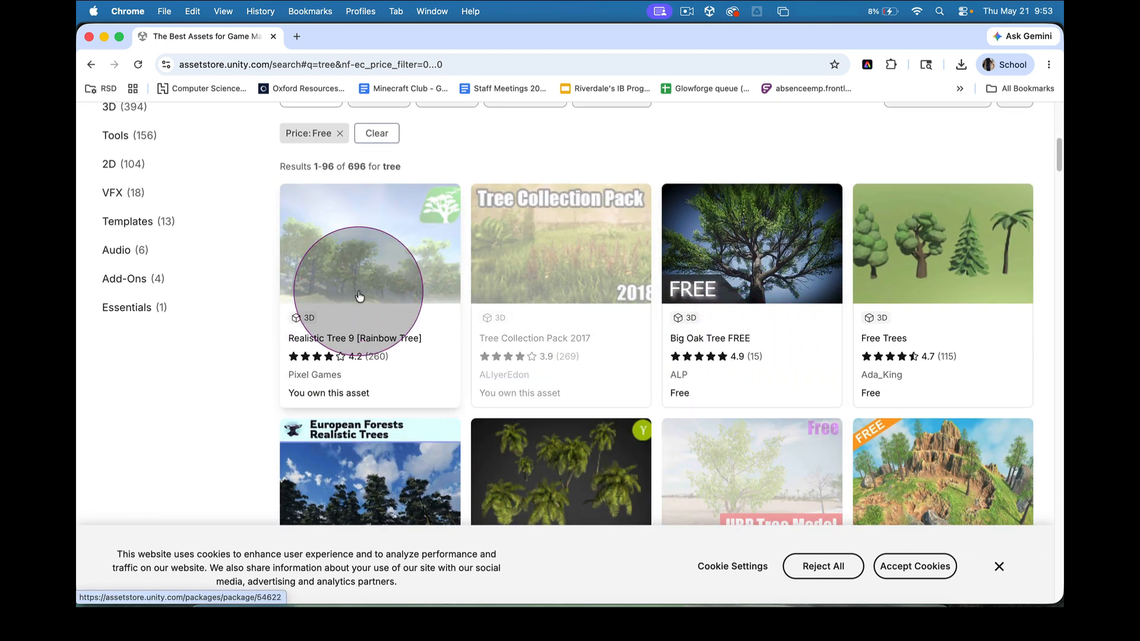
scroll(656, 348, down, 3)
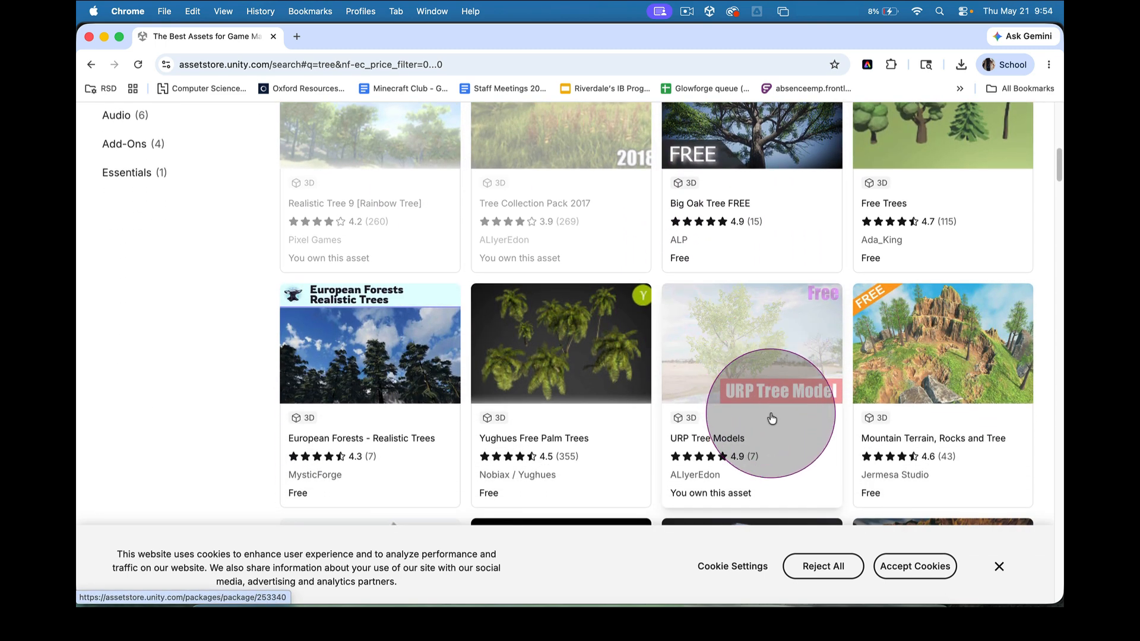
click(771, 418)
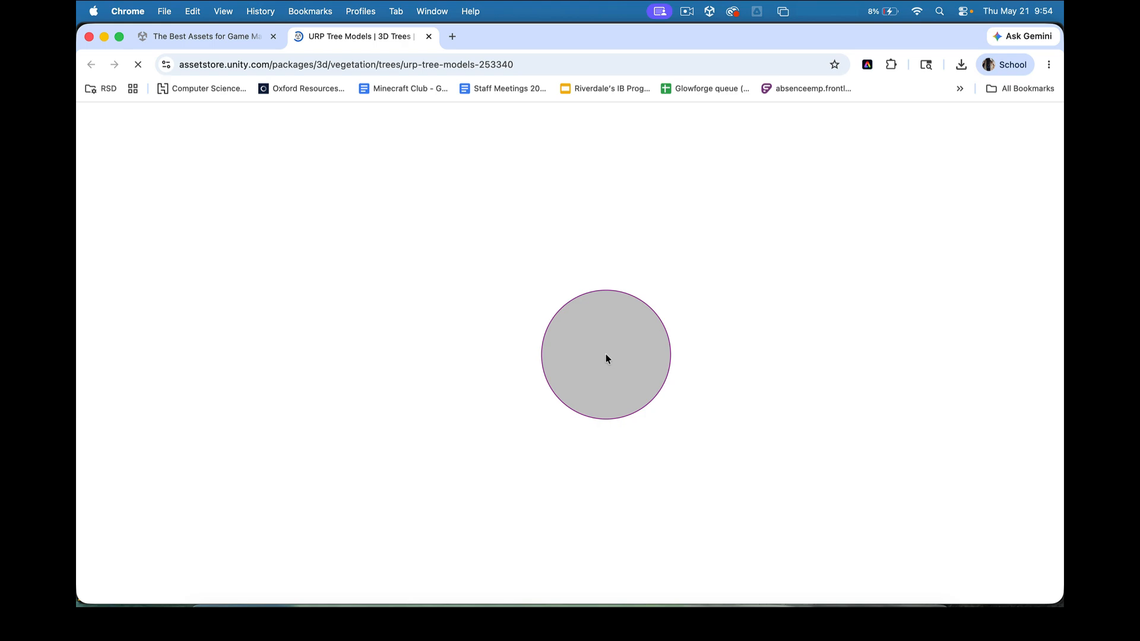
Step: Open the URP Tree Models asset in Unity's Package Manager and reposition that window over the scene
scroll(606, 358, down, 3)
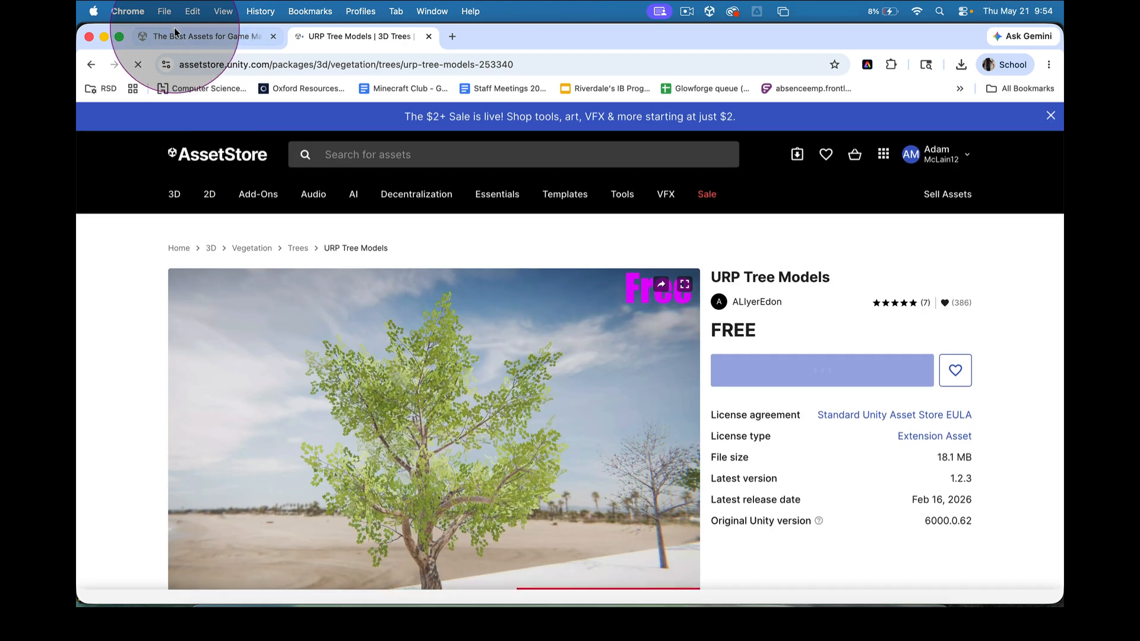
scroll(916, 332, down, 4)
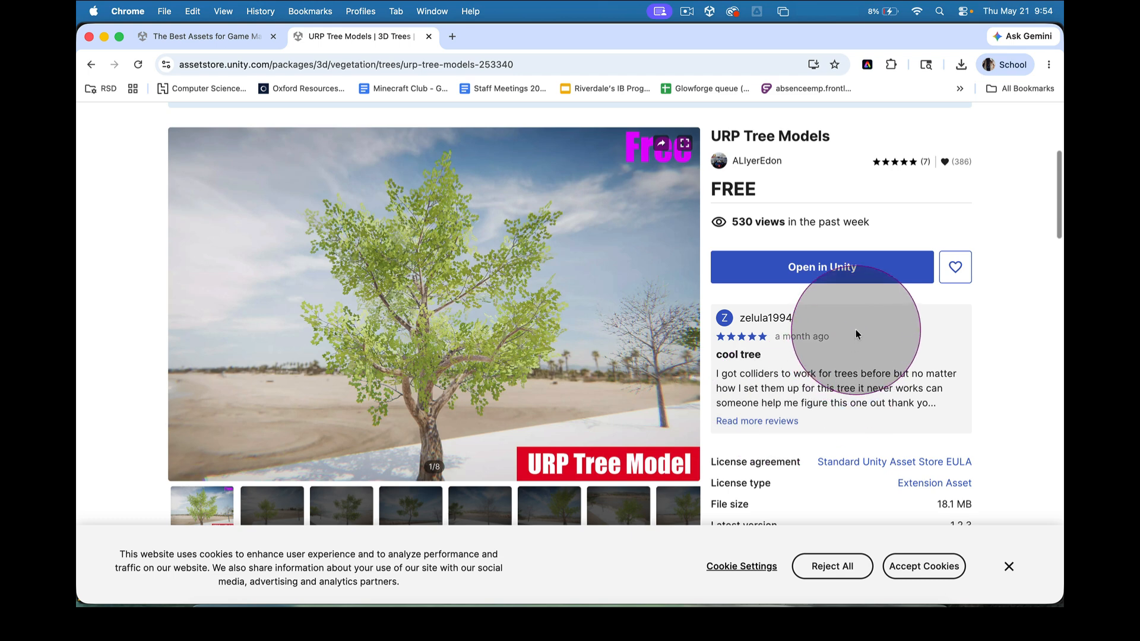
click(810, 271)
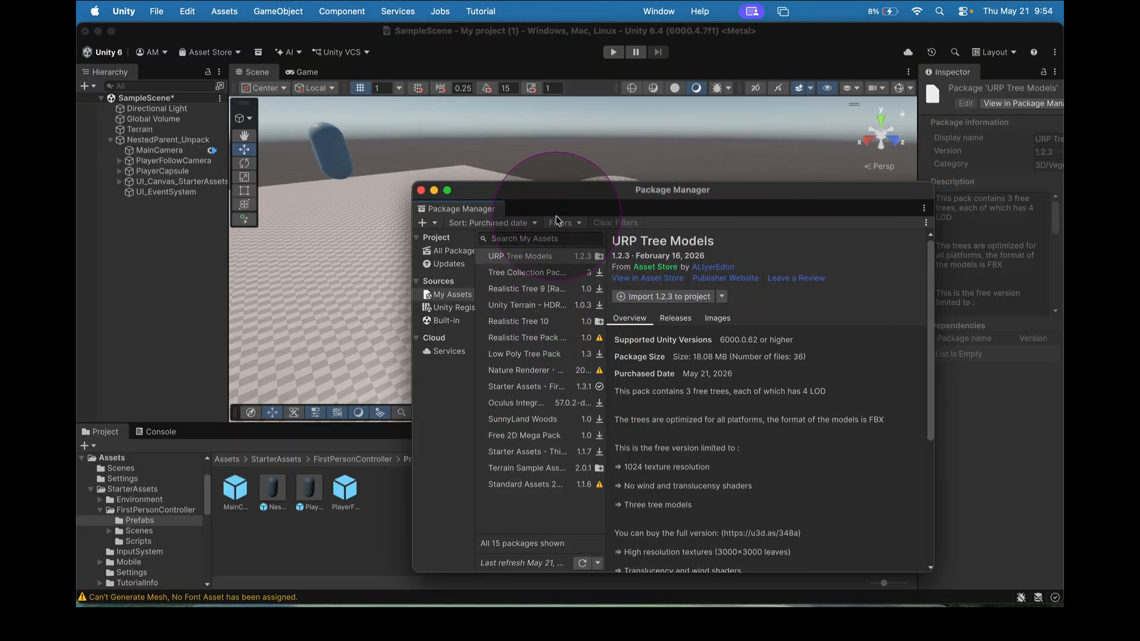
drag(673, 190, 579, 149)
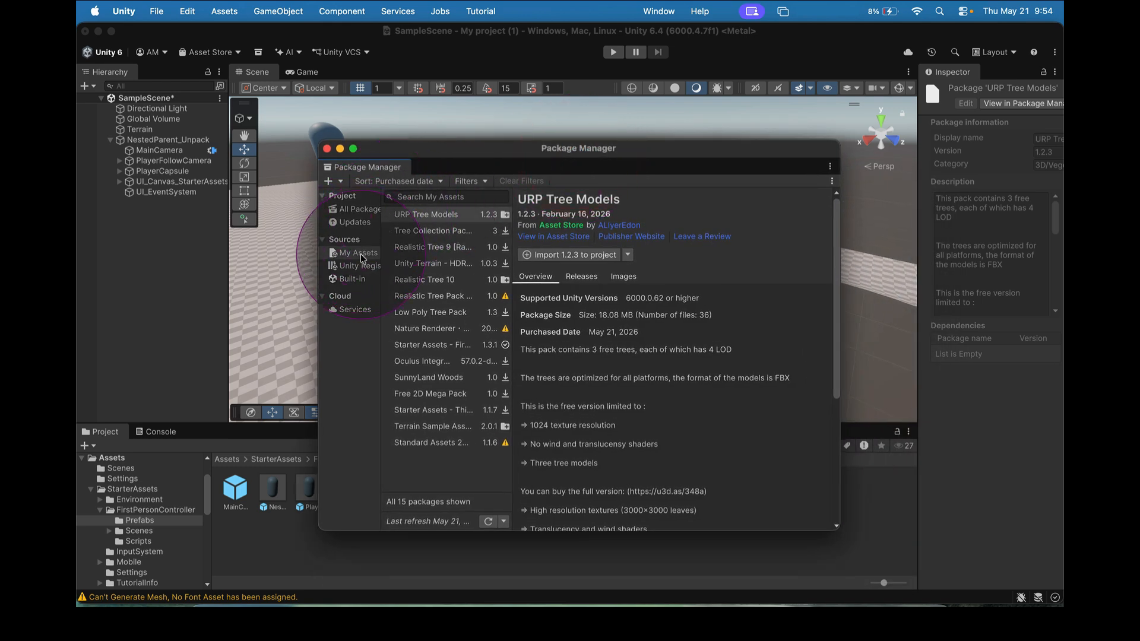
Step: Close the Package Manager and reopen it on the My Assets list
click(327, 148)
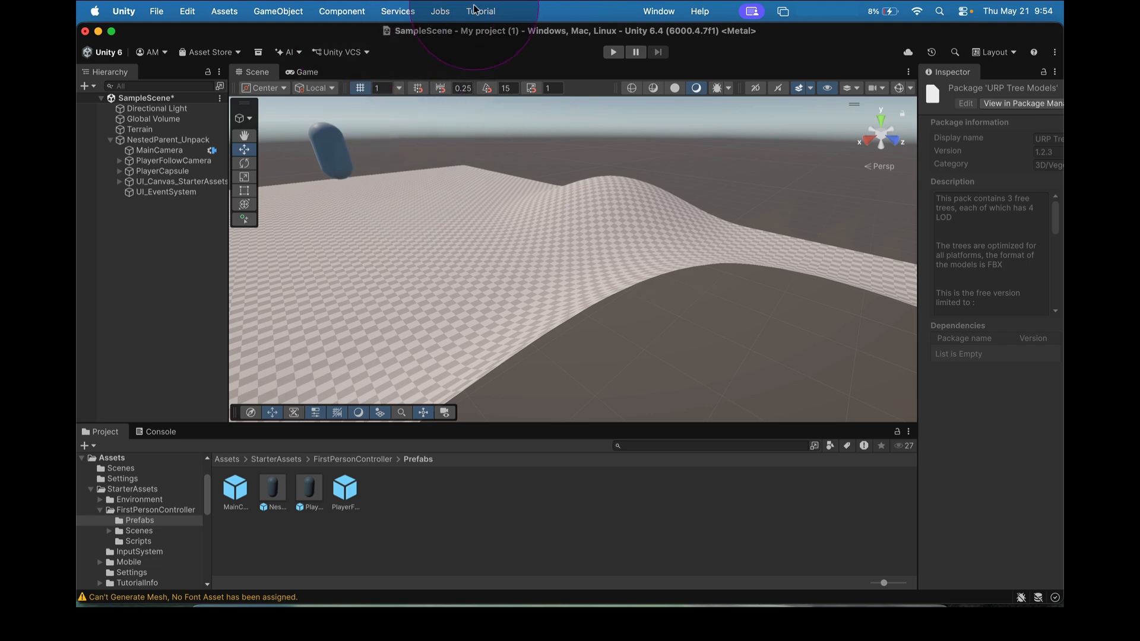
click(389, 193)
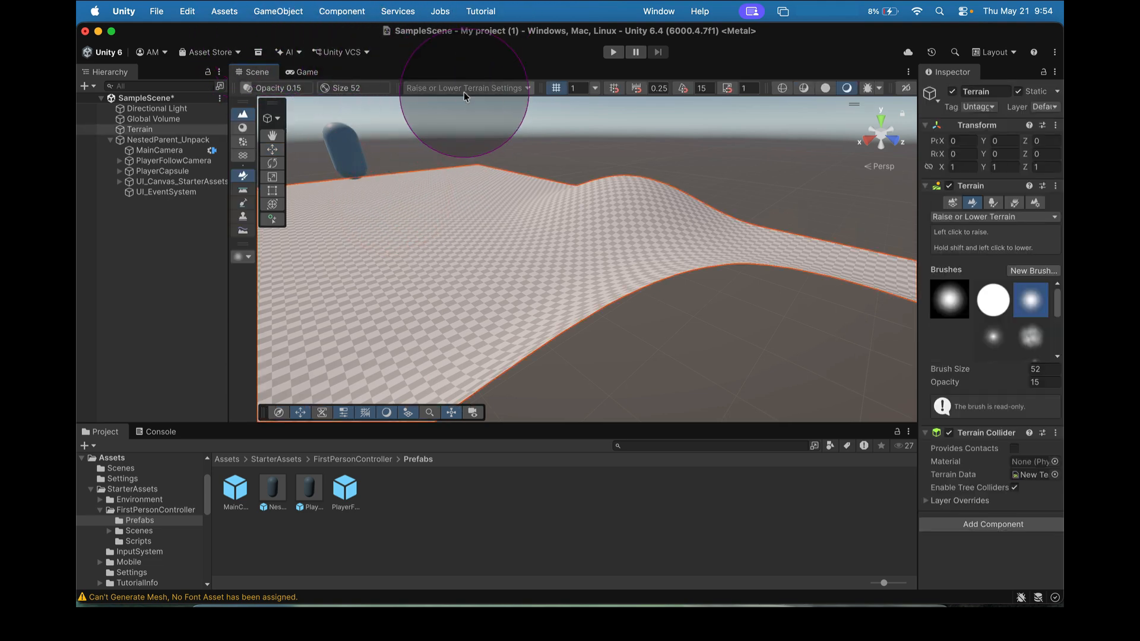
click(659, 11)
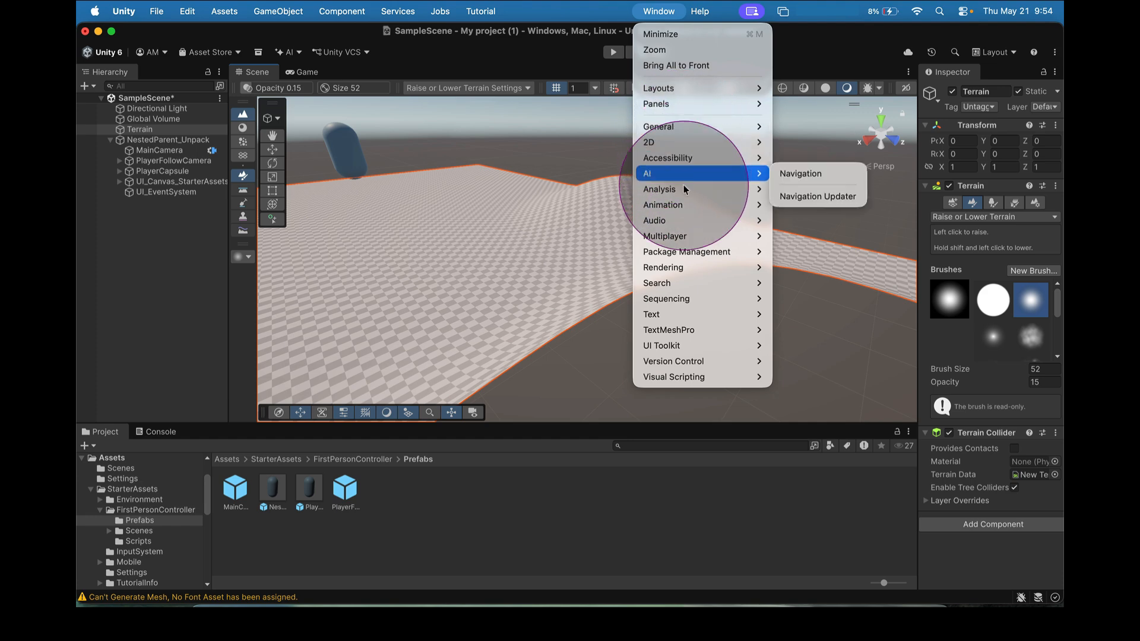
mouse_move(721, 251)
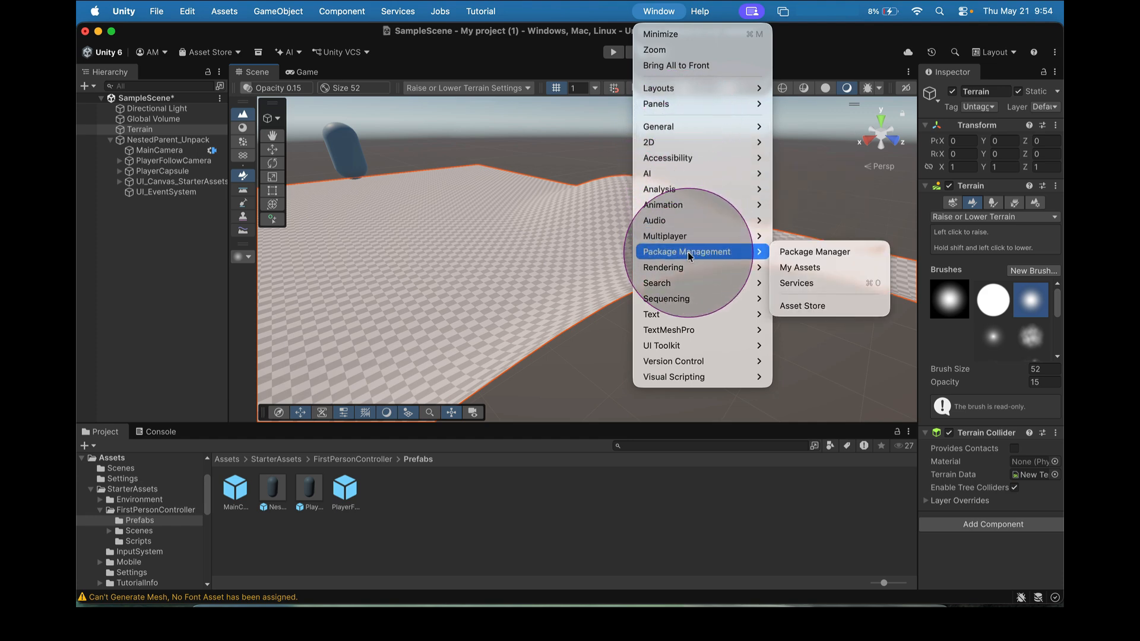
click(798, 268)
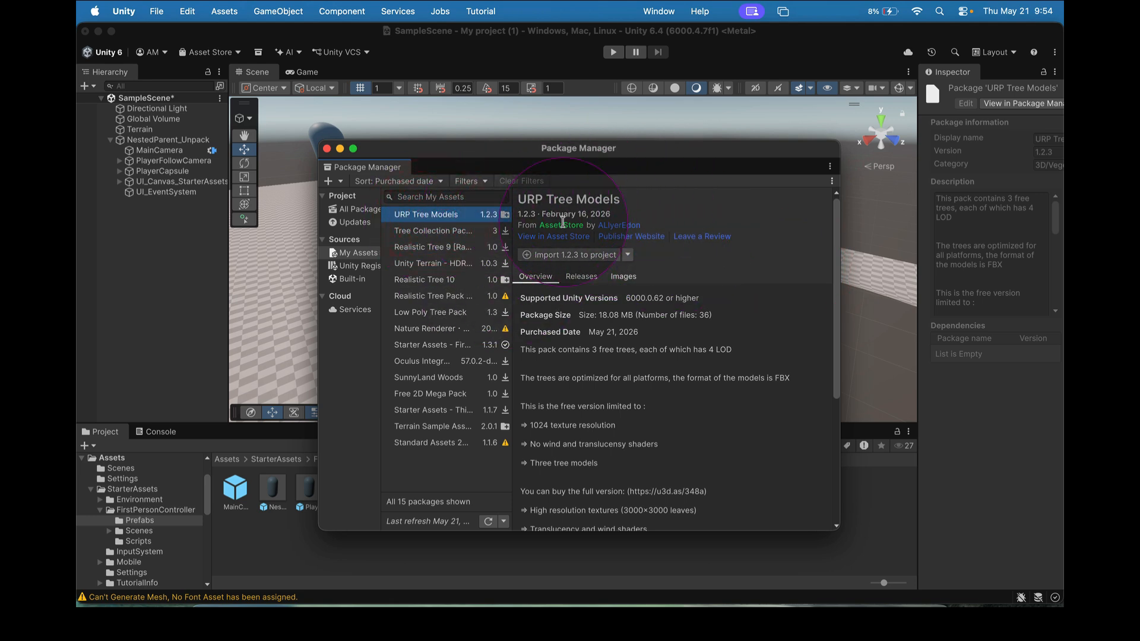
Step: Import all files of URP Tree Models 1.2.3 into the project and open the Tree_Packs folder
click(556, 254)
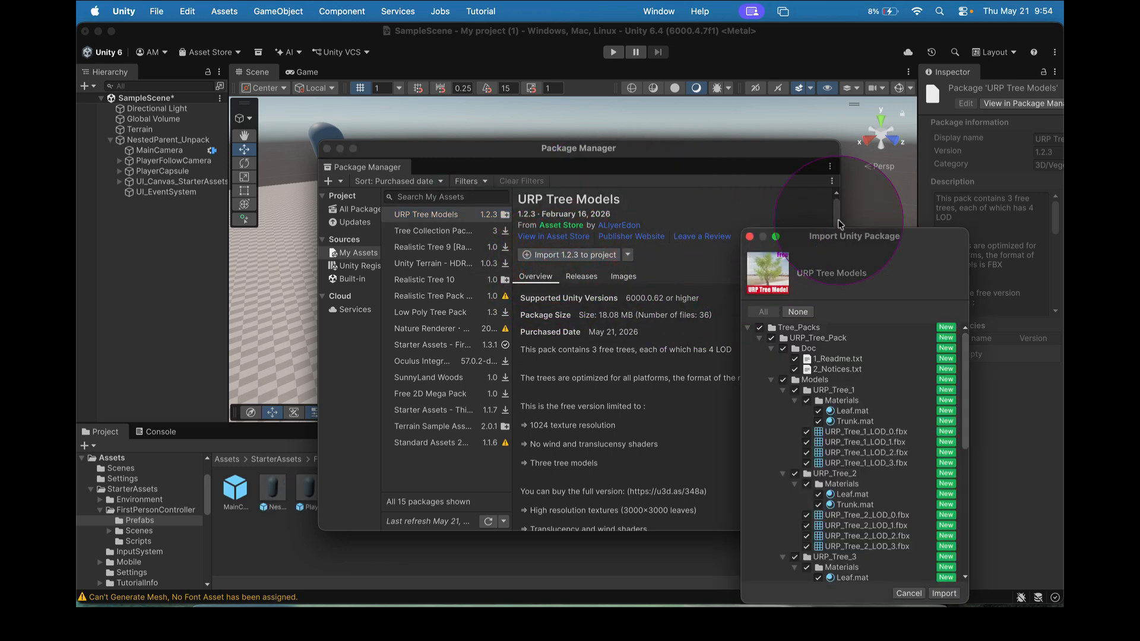
drag(883, 240, 515, 99)
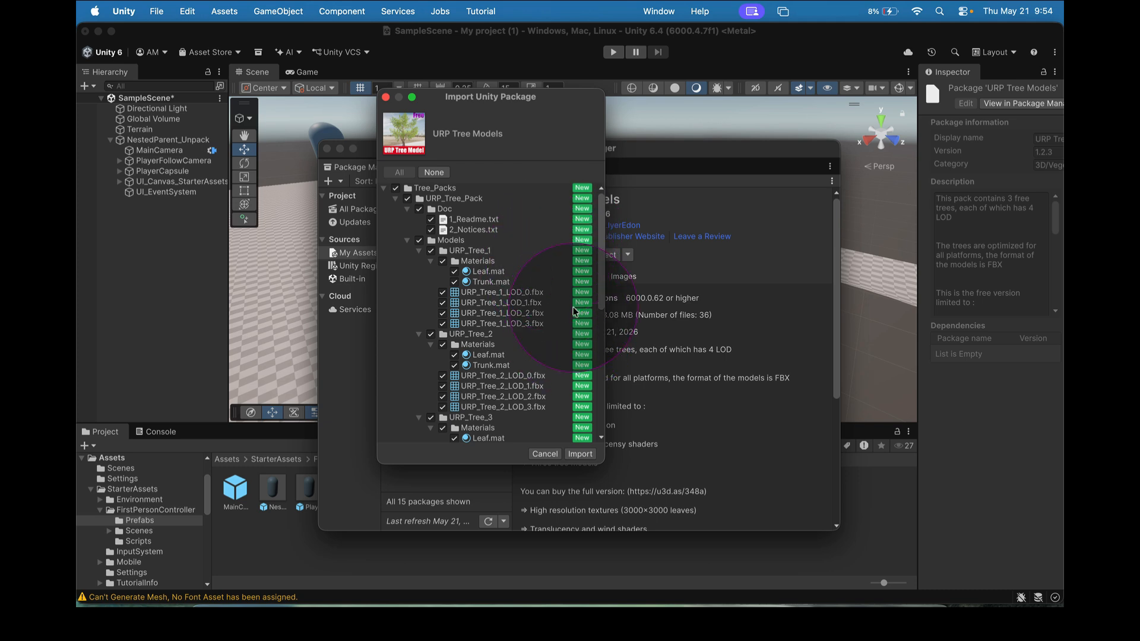
click(580, 454)
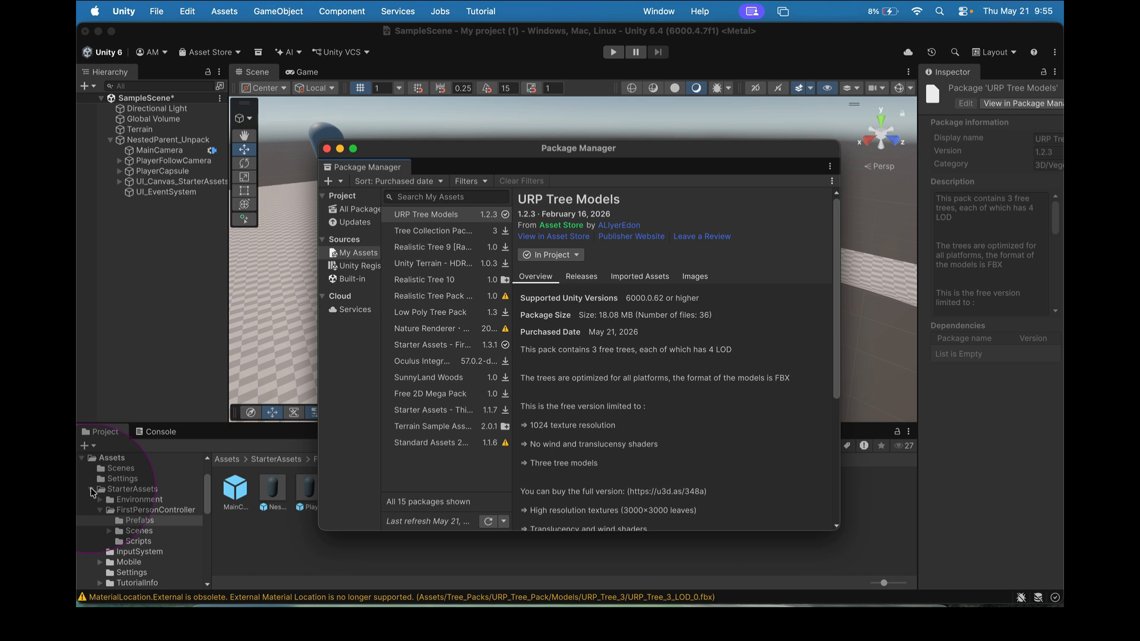
click(91, 489)
click(119, 499)
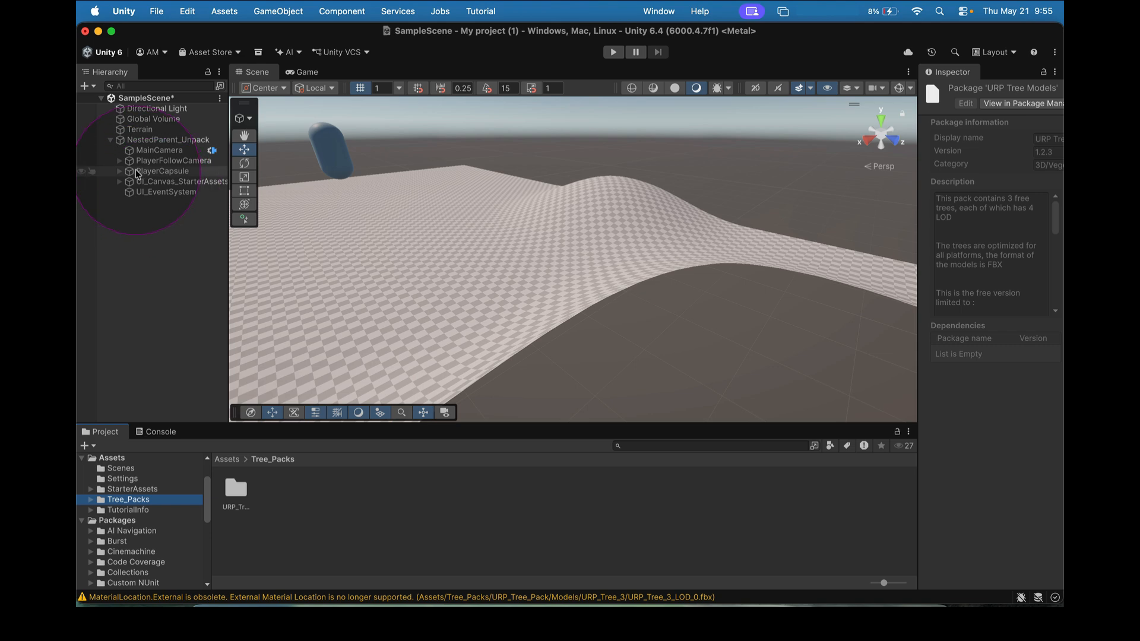
Step: Collapse NestedParent_Unpack, select the Terrain object and switch its terrain tool to Paint Trees
click(110, 140)
click(140, 129)
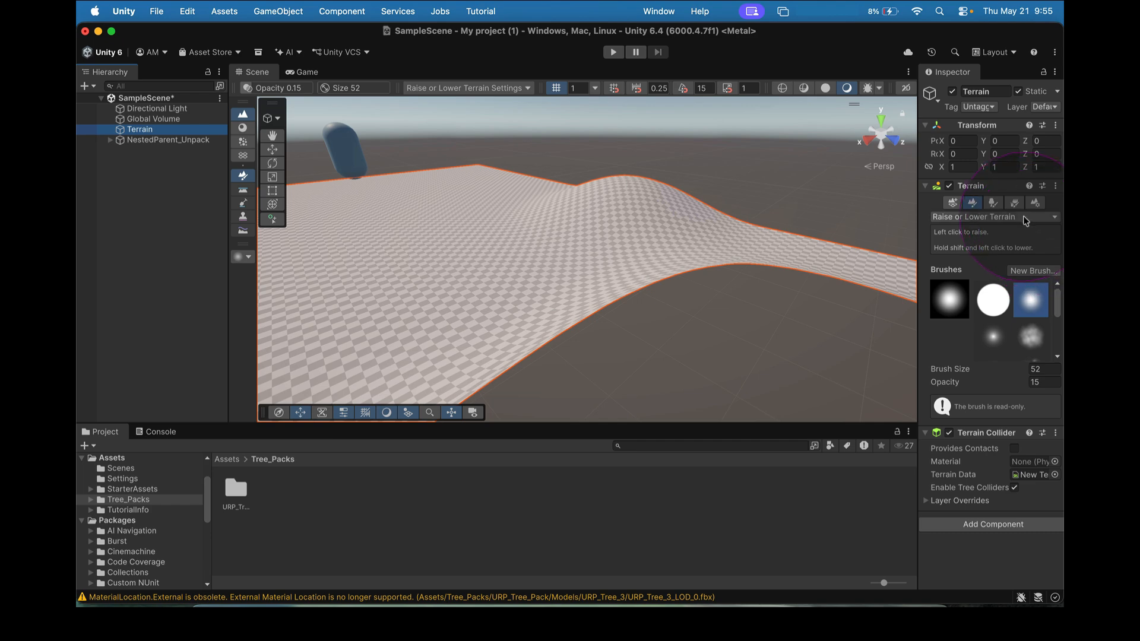
click(993, 203)
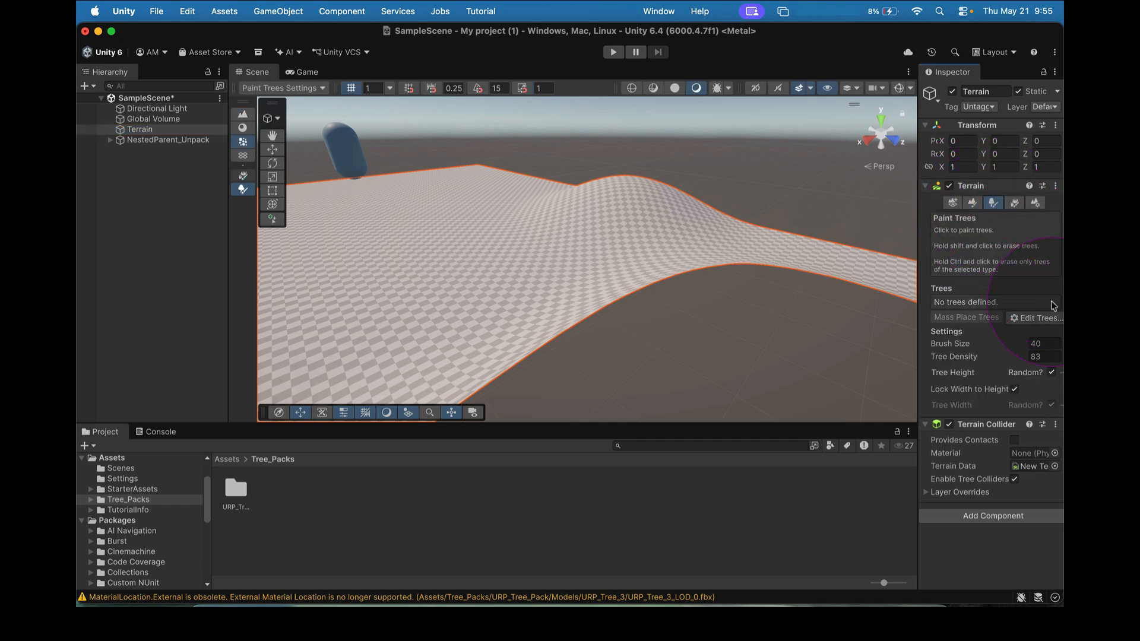
Step: Start adding a terrain tree and assign URP_Tree_1 as its Tree Prefab, searching the assets for "tree"
click(1042, 320)
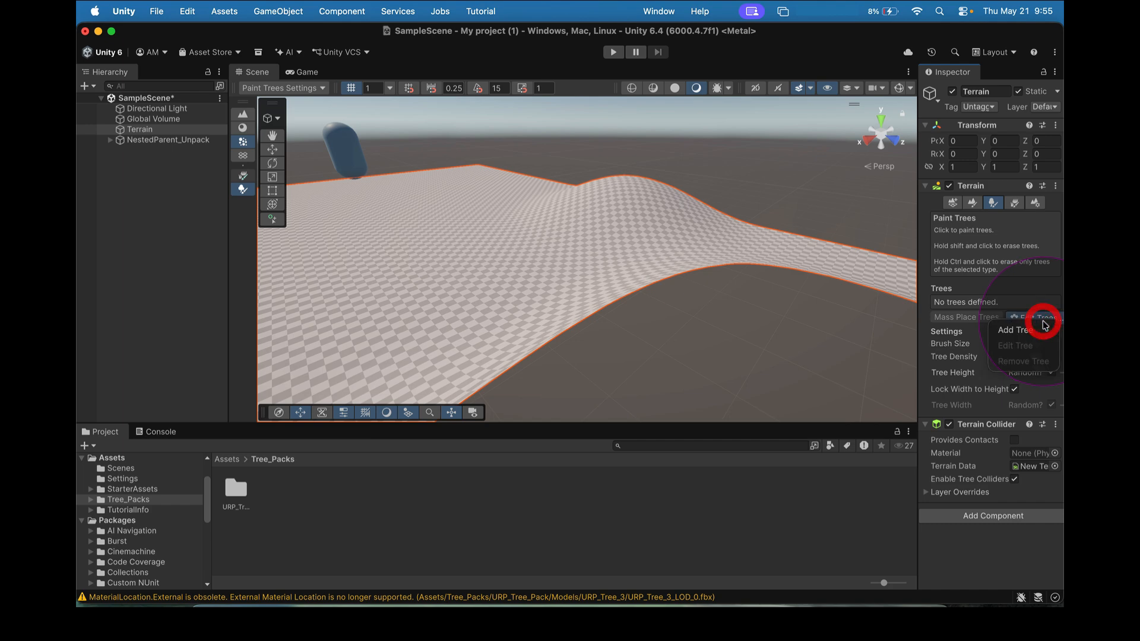
click(1031, 336)
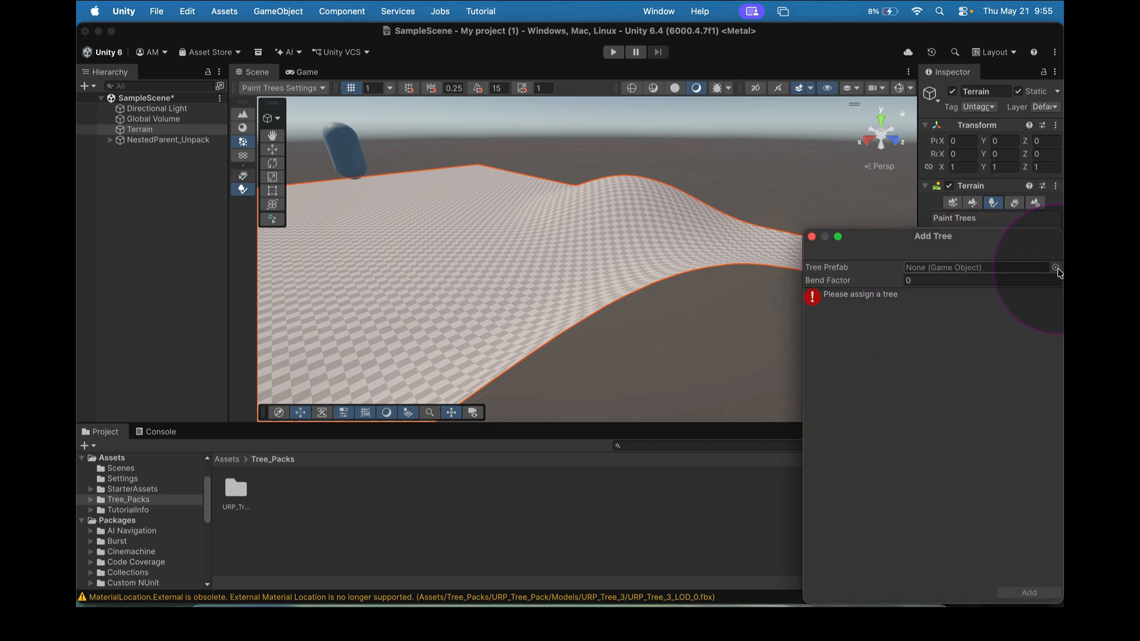
drag(893, 233, 652, 134)
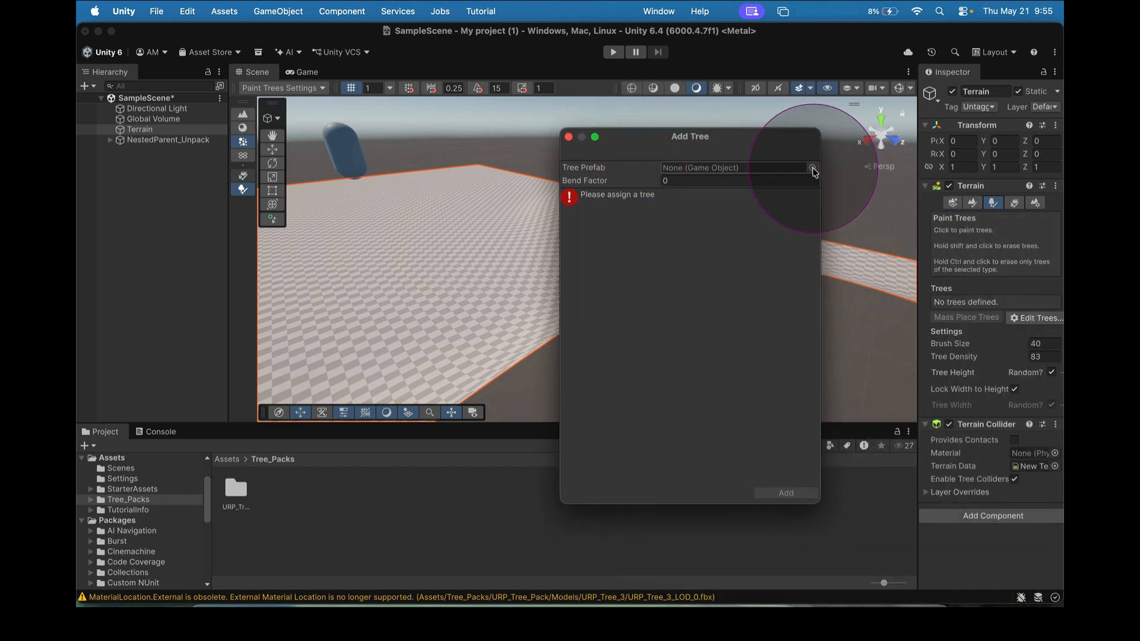
click(812, 169)
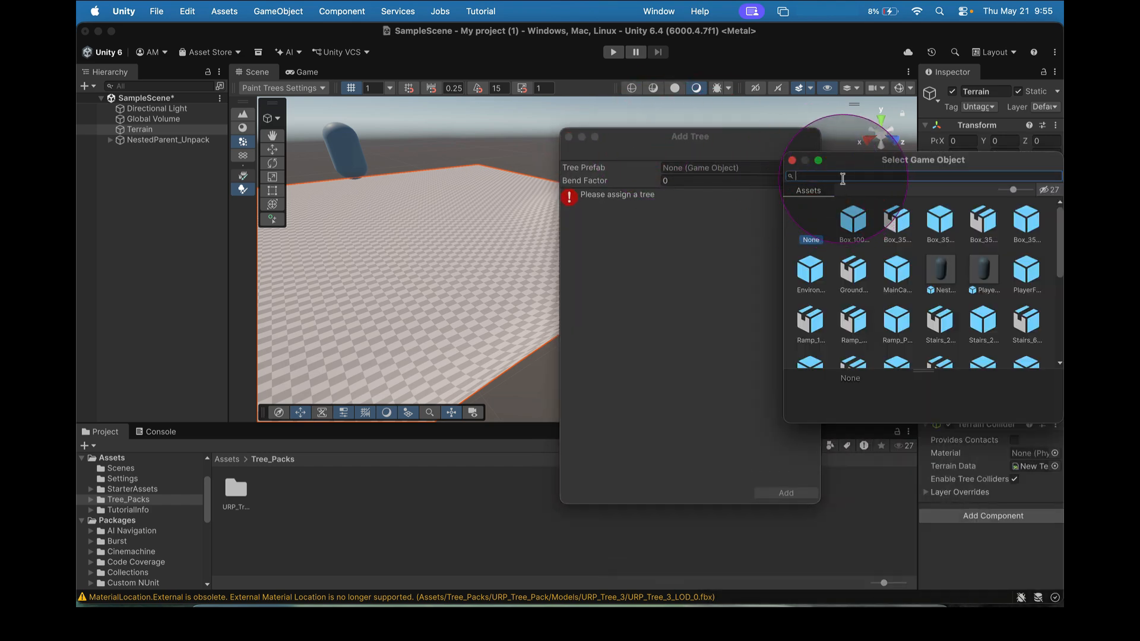
text(tree)
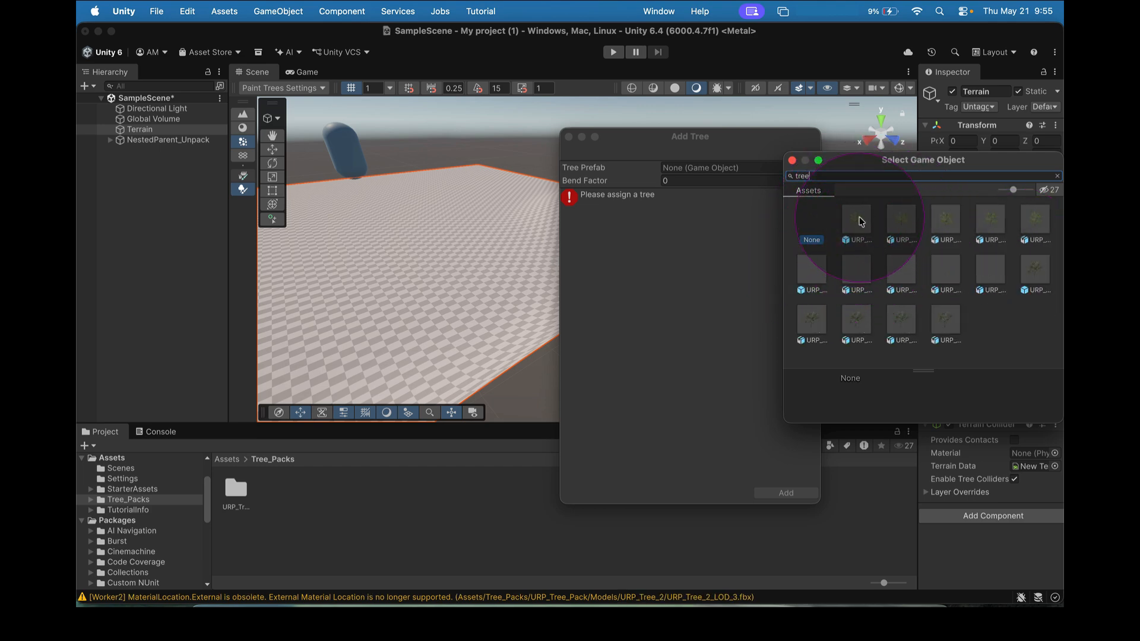
click(1001, 193)
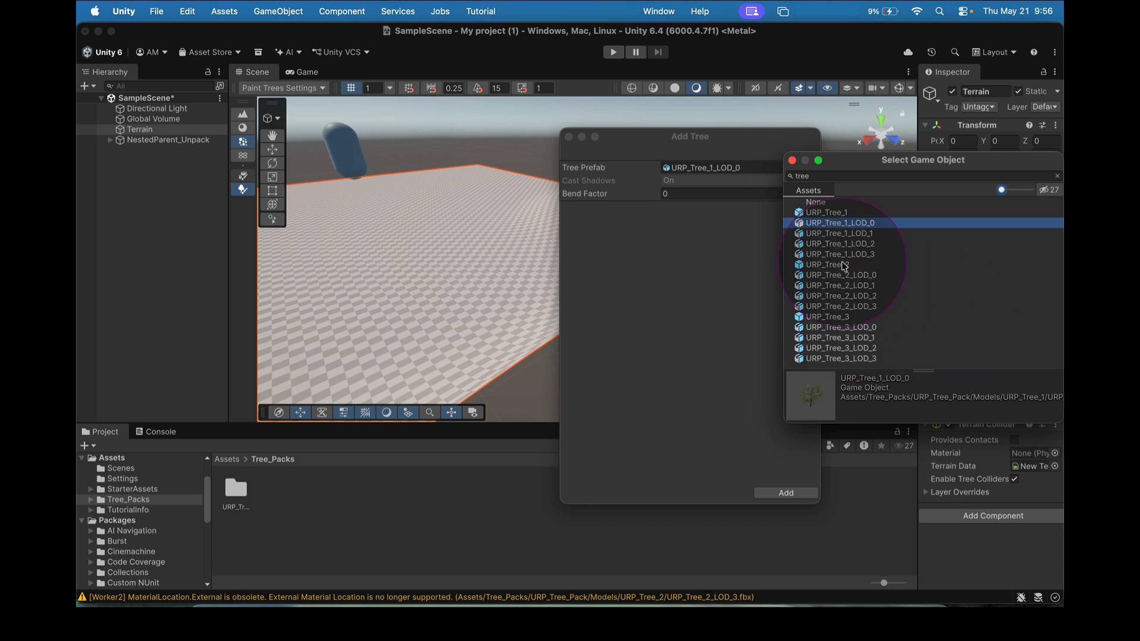
double_click(828, 213)
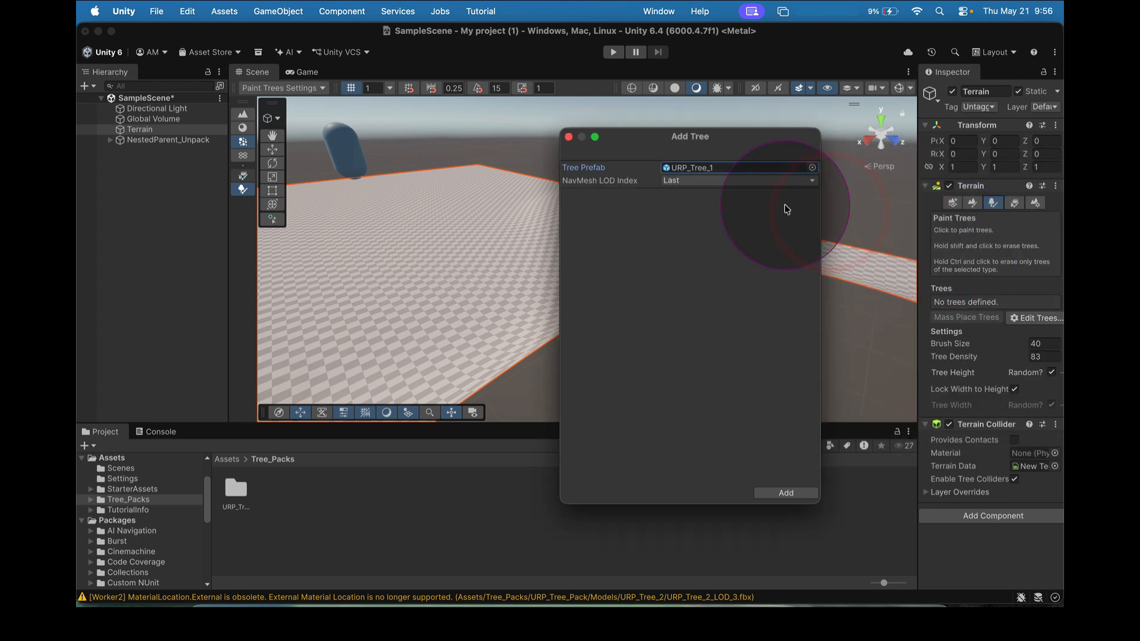
Step: Add URP_Tree_1 to the terrain's tree list and paint a first patch of it on the flat ground near the capsule
click(786, 494)
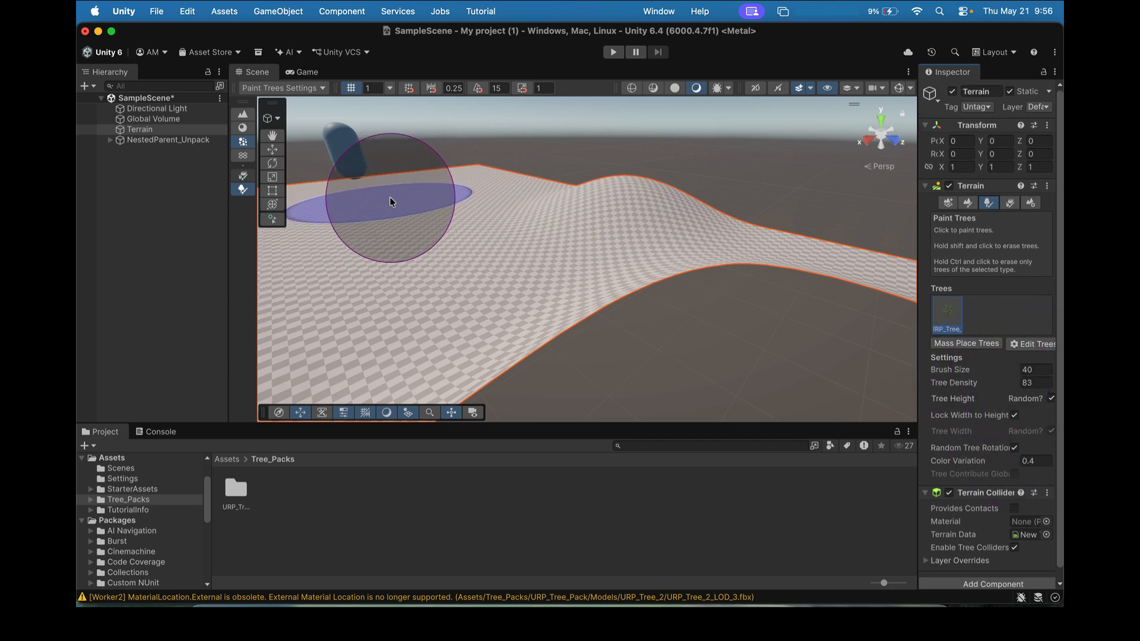
click(382, 211)
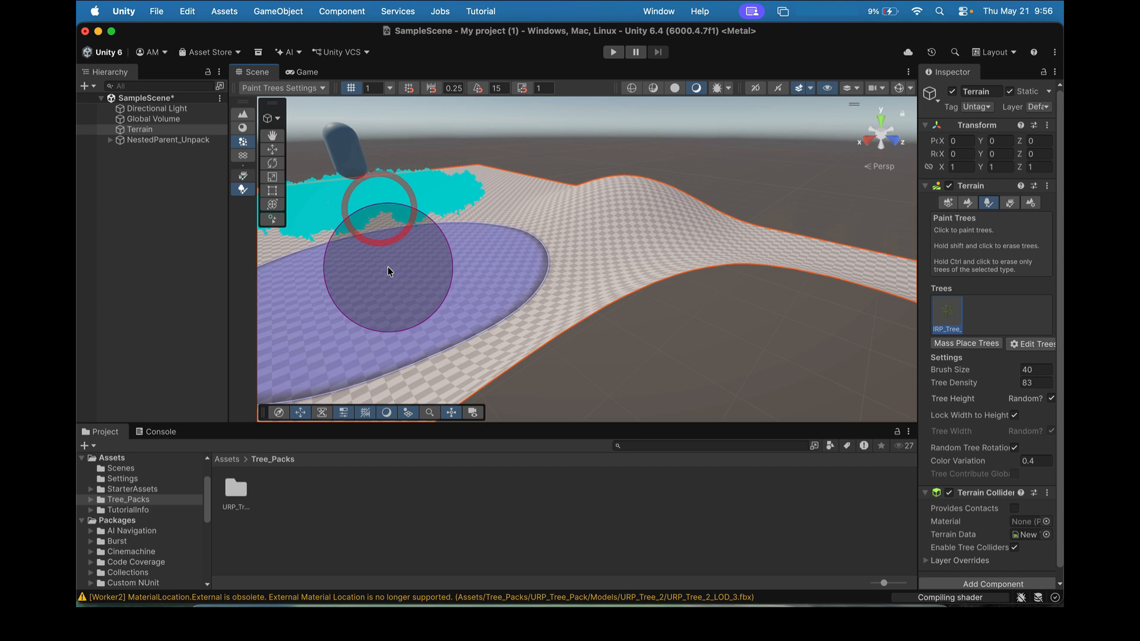
right_drag(515, 253, 575, 244)
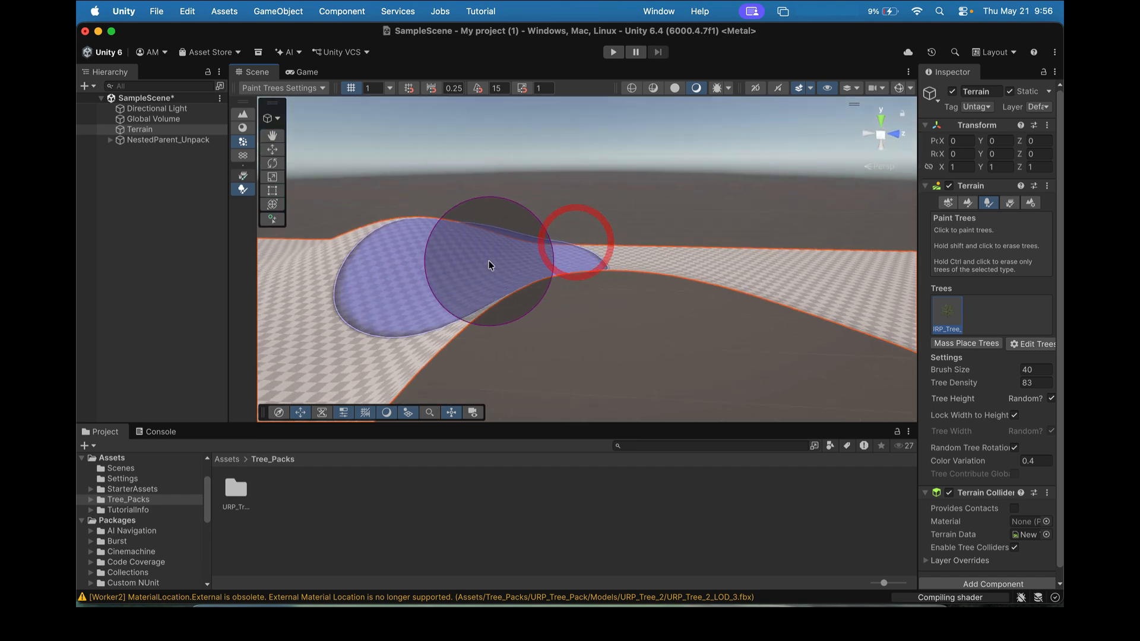
mouse_move(348, 279)
middle_down()
mouse_move(628, 262)
mouse_move(800, 228)
middle_up()
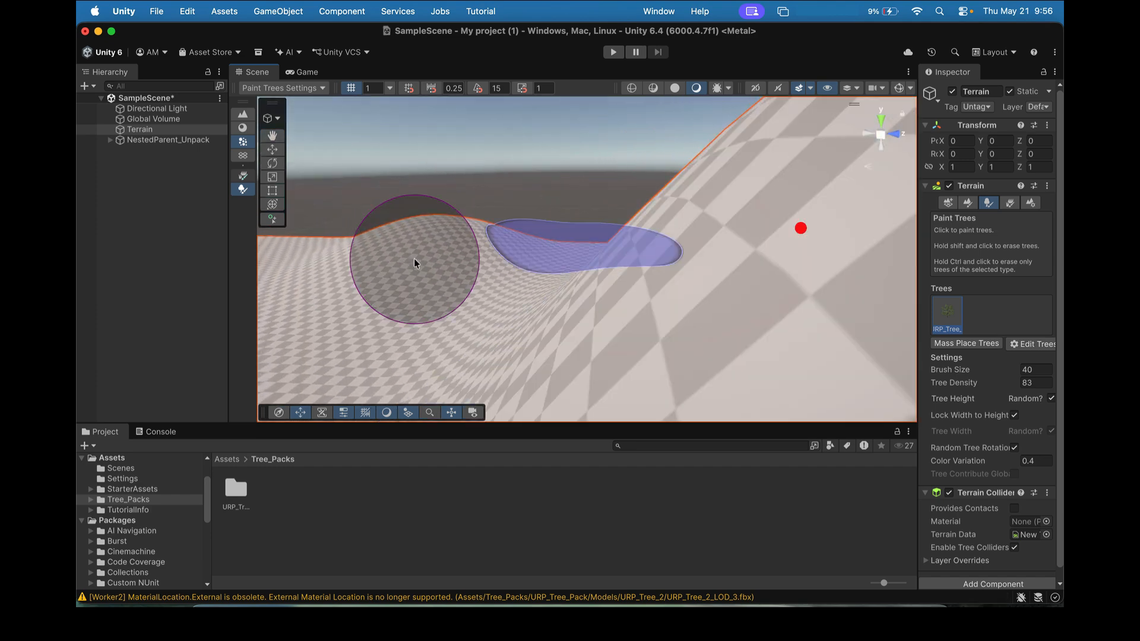
scroll(301, 269, down, 10)
mouse_move(301, 328)
middle_down()
mouse_move(593, 343)
mouse_move(564, 344)
mouse_move(651, 265)
mouse_move(663, 174)
middle_up()
scroll(588, 346, up, 3)
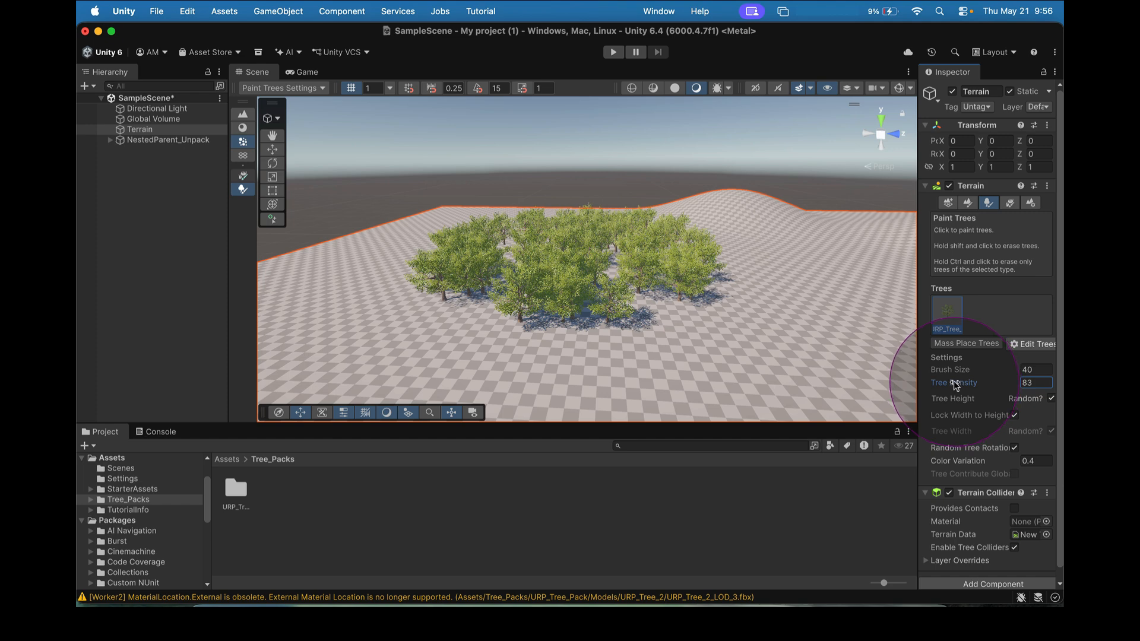
Step: Set Tree Density to 53, widen the Inspector, and extend the upper limit of the random Tree Height range
drag(943, 383, 935, 384)
scroll(702, 396, down, 10)
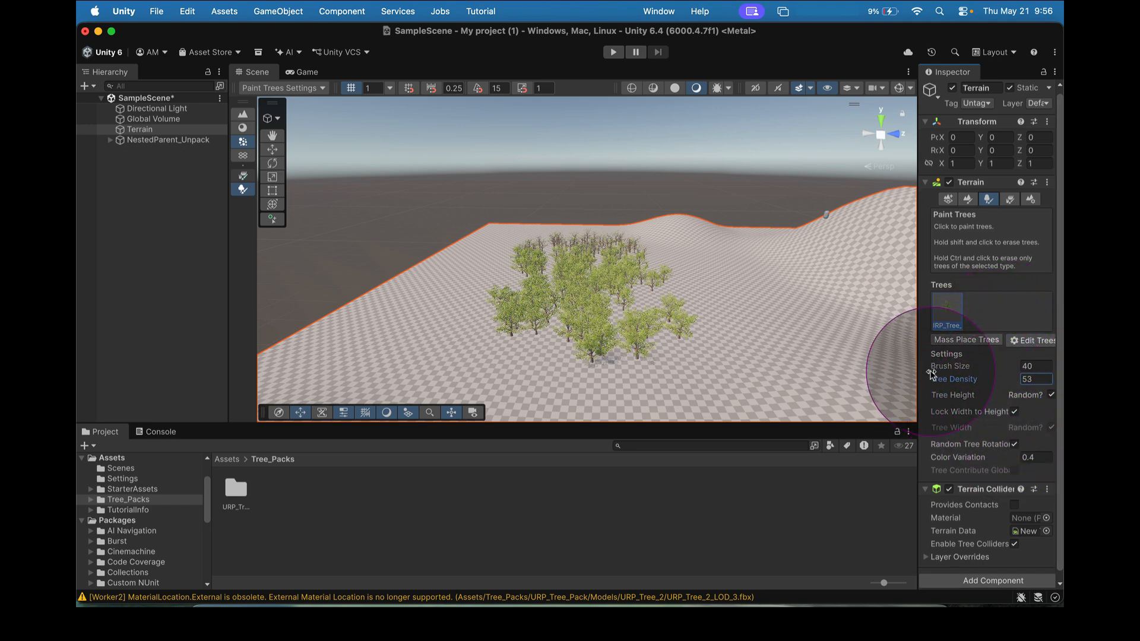
drag(917, 370, 744, 373)
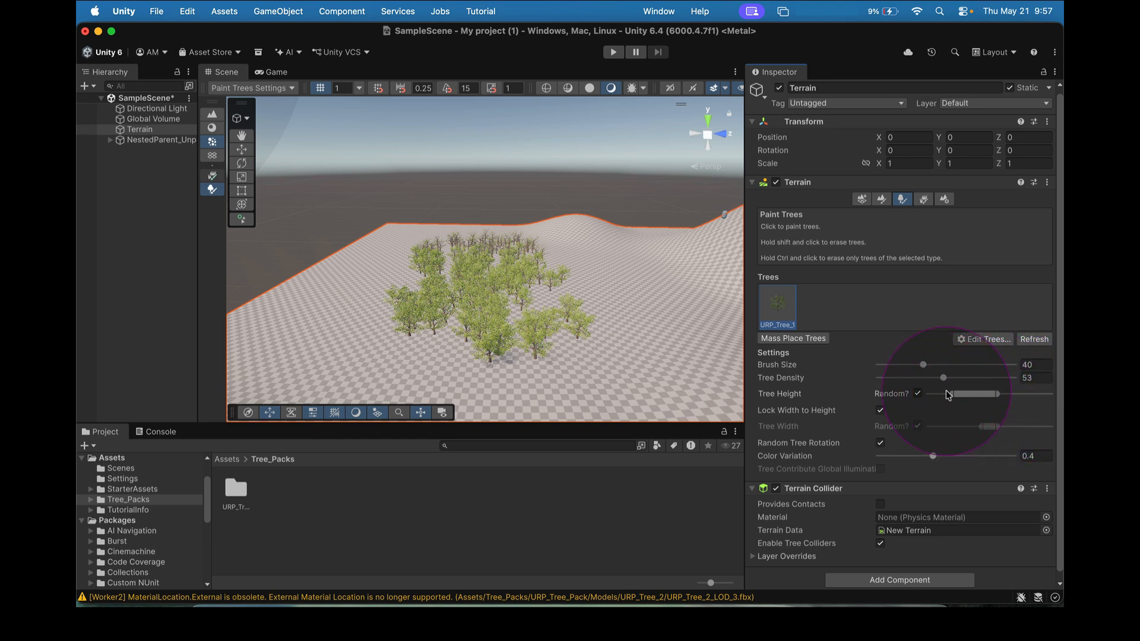
click(1042, 394)
Step: Paint more URP_Tree_1 trees beside the first patch and inspect their varied heights up close
click(603, 319)
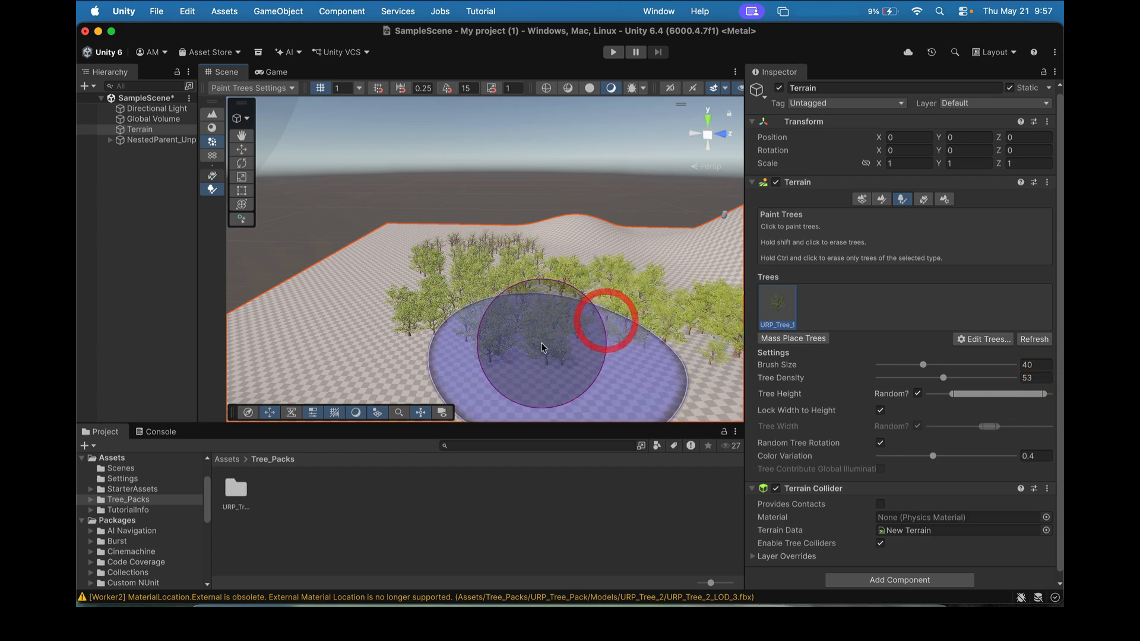
scroll(531, 333, up, 5)
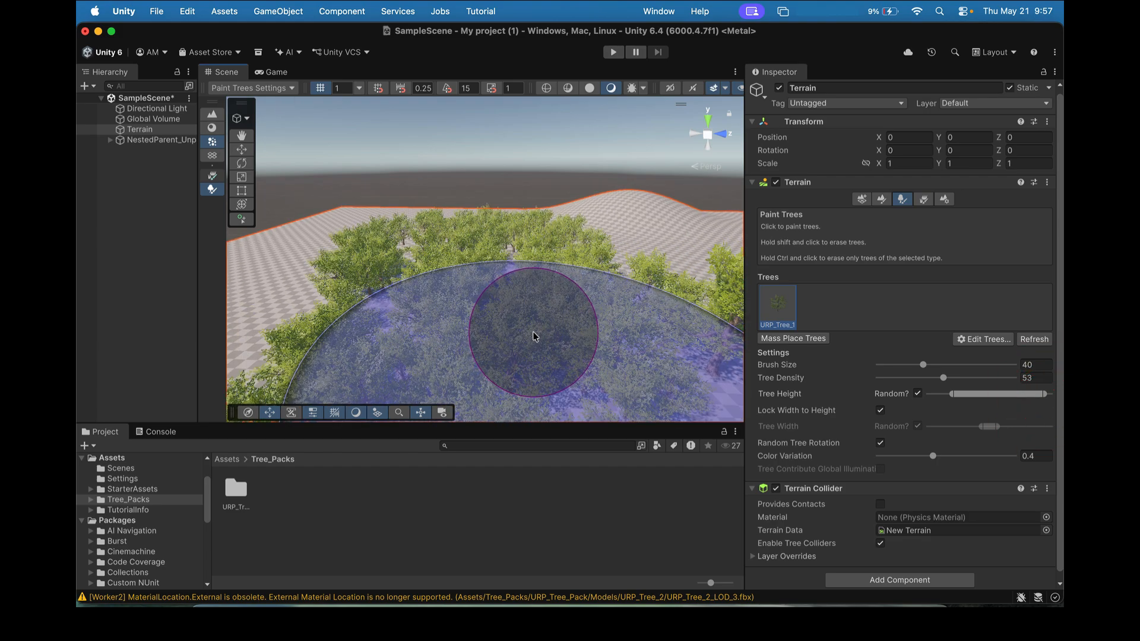
scroll(534, 336, up, 6)
middle_drag(356, 213, 292, 217)
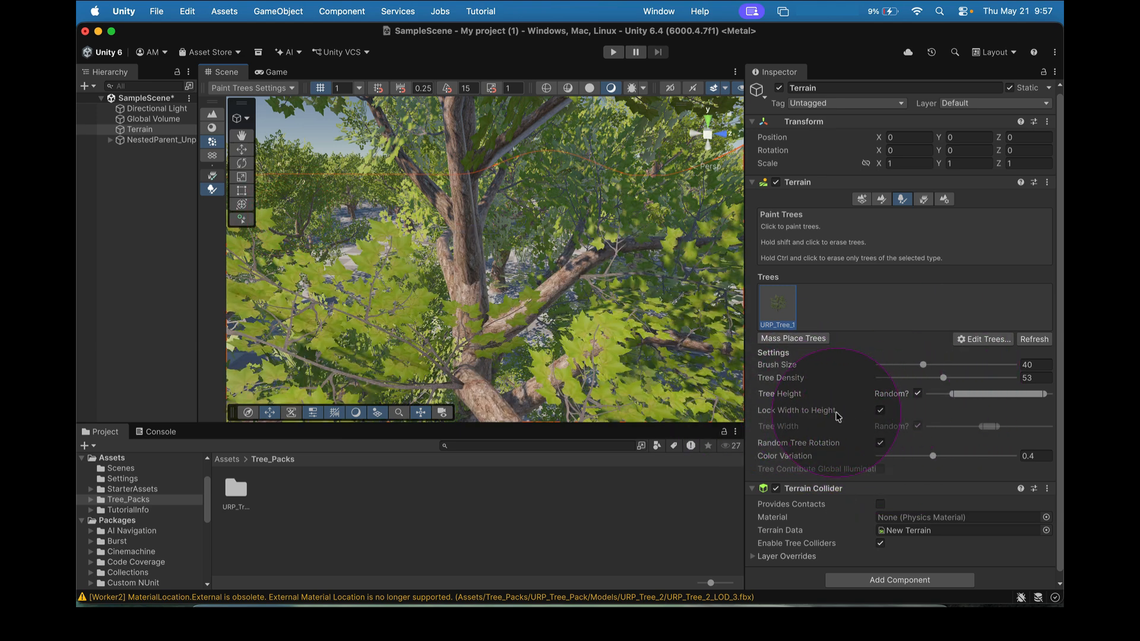
scroll(852, 435, down, 1)
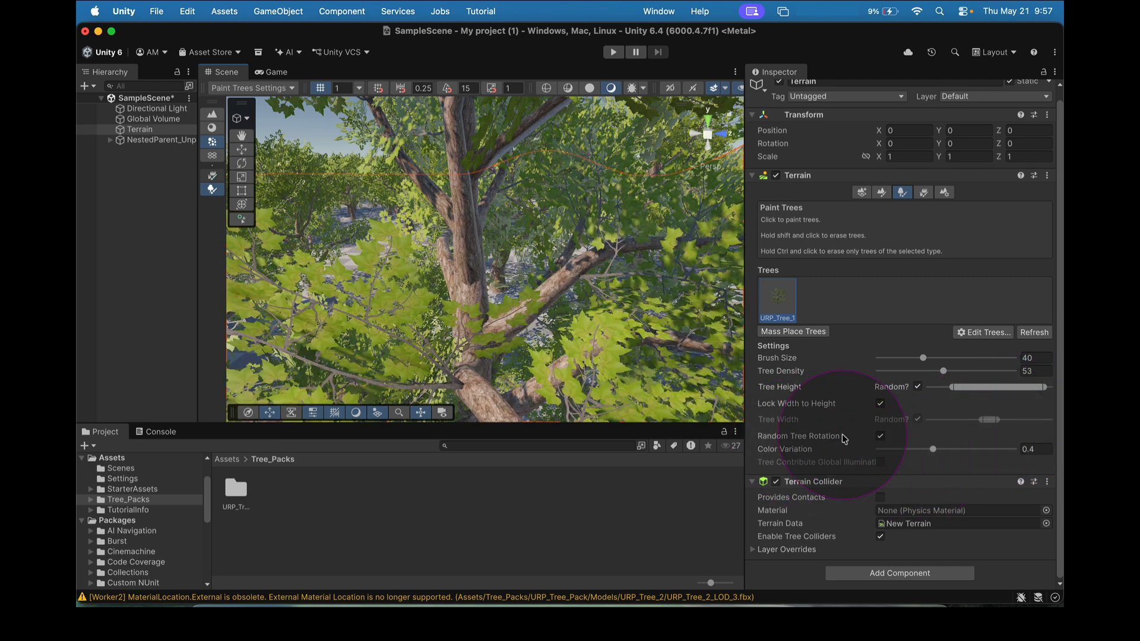
scroll(490, 379, down, 5)
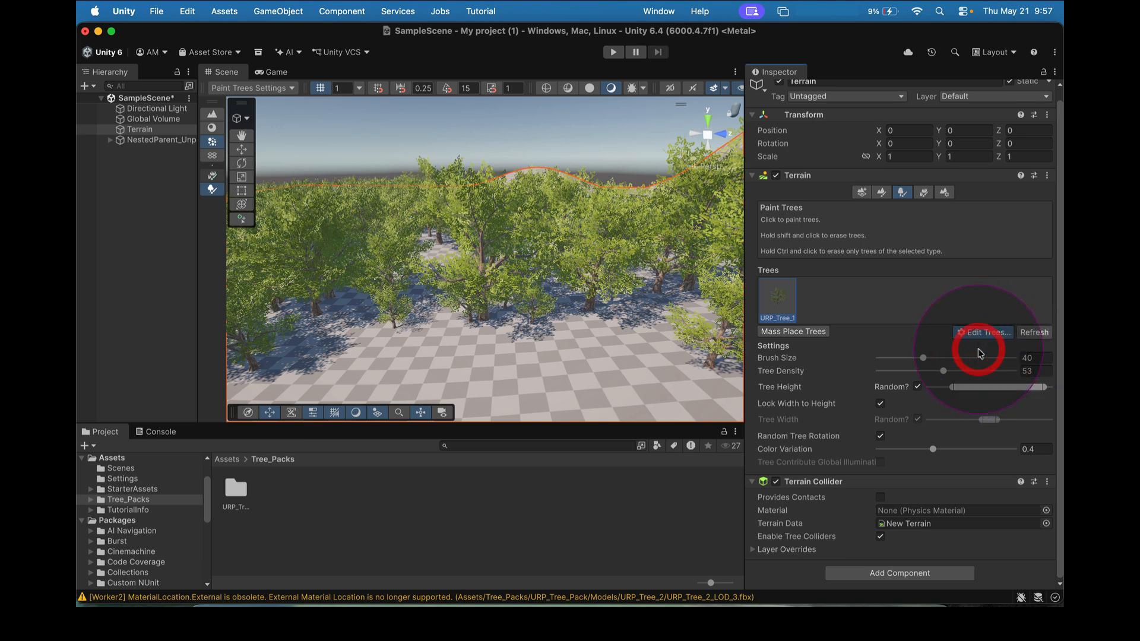
Step: Add URP_Tree_2 as a second terrain tree, finding its prefab by searching the assets for "tree"
click(979, 354)
click(813, 168)
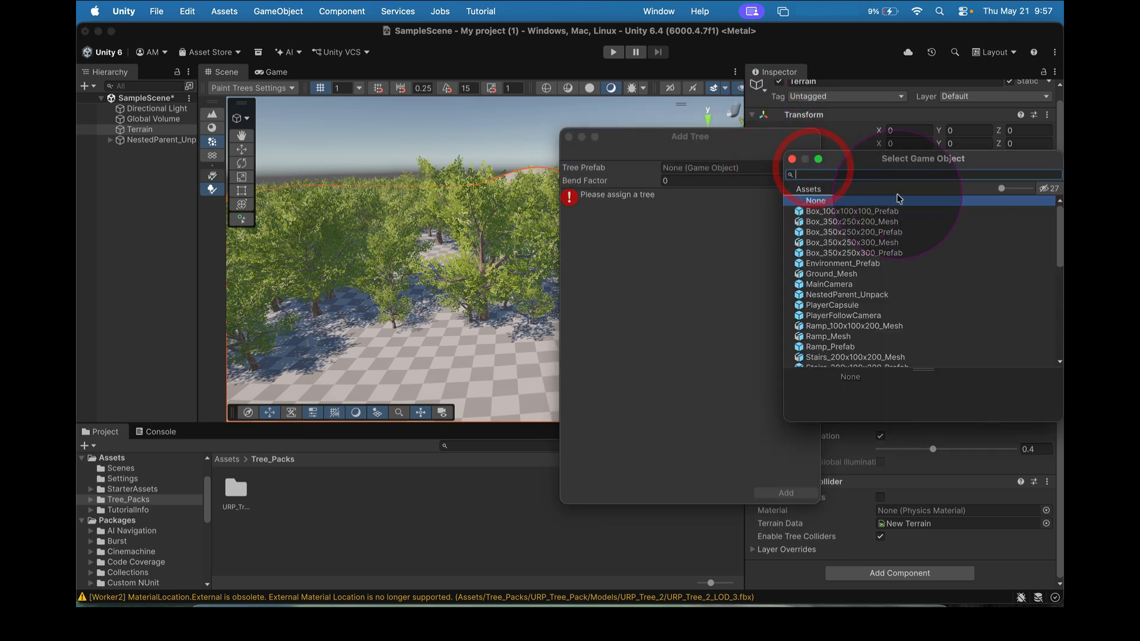
text(tr)
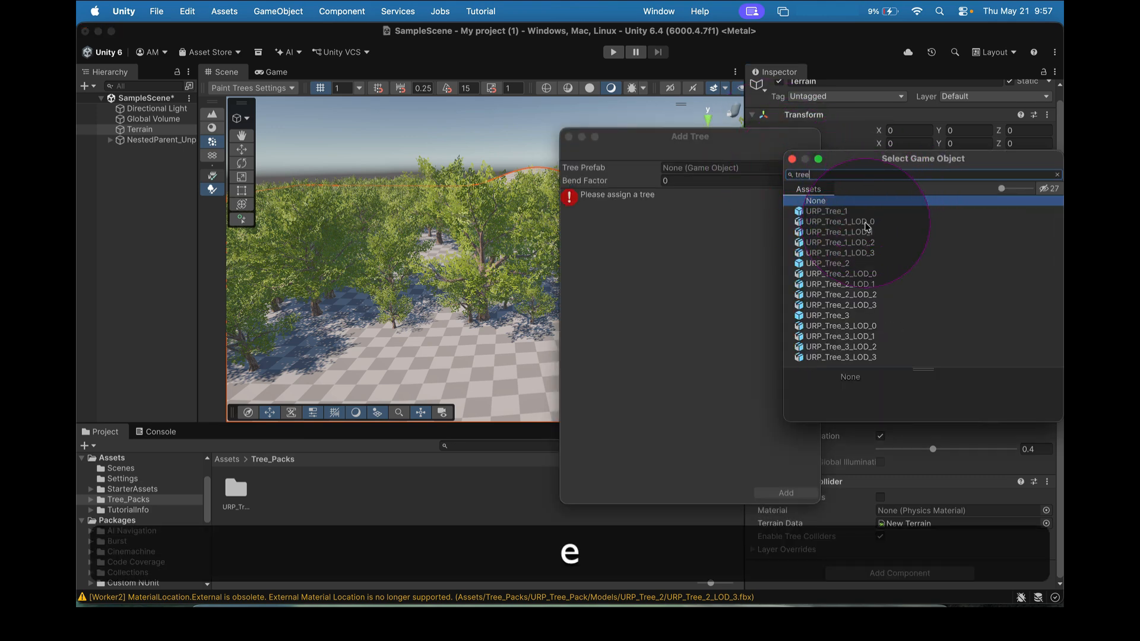
text(ee)
double_click(849, 263)
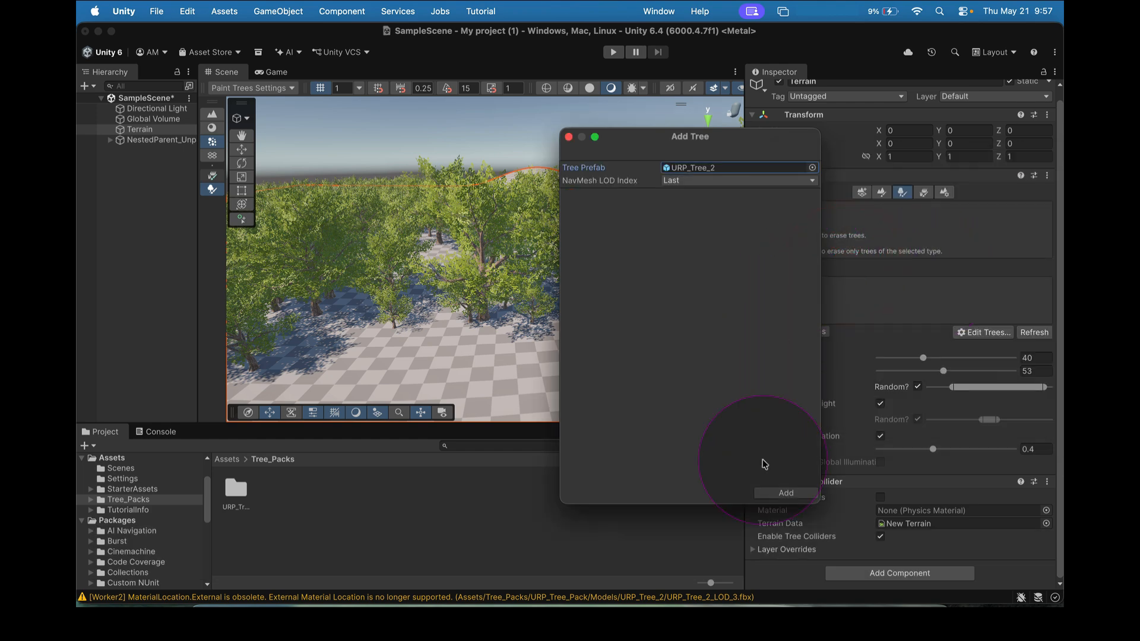
click(787, 494)
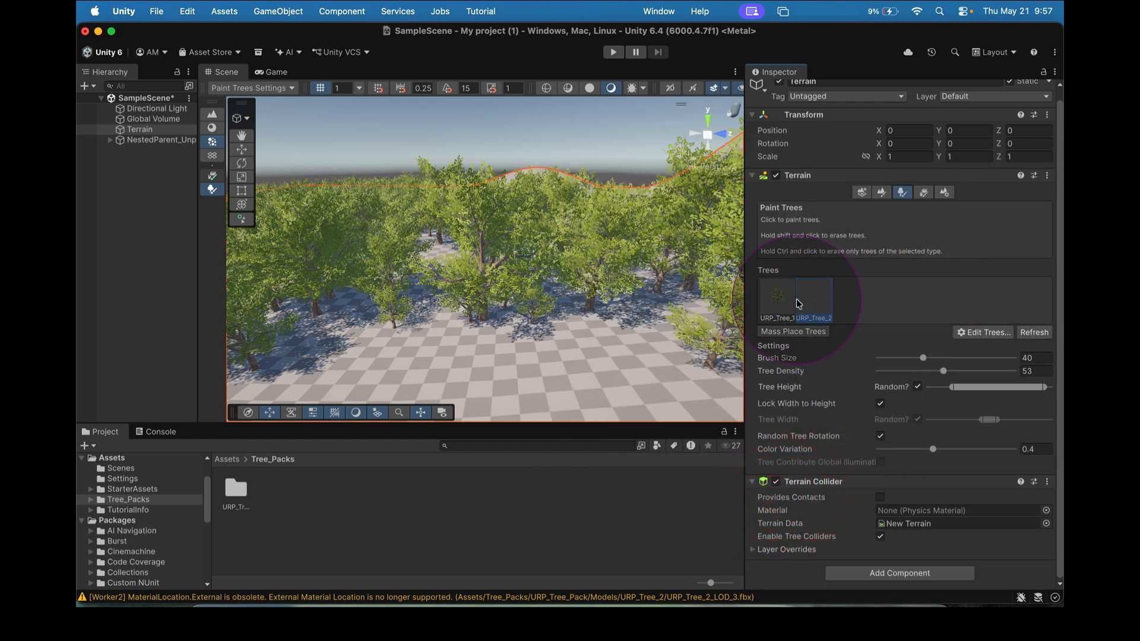
Step: Paint several patches of URP_Tree_2 around the URP_Tree_1 grove and inspect the mixed forest
scroll(654, 362, down, 10)
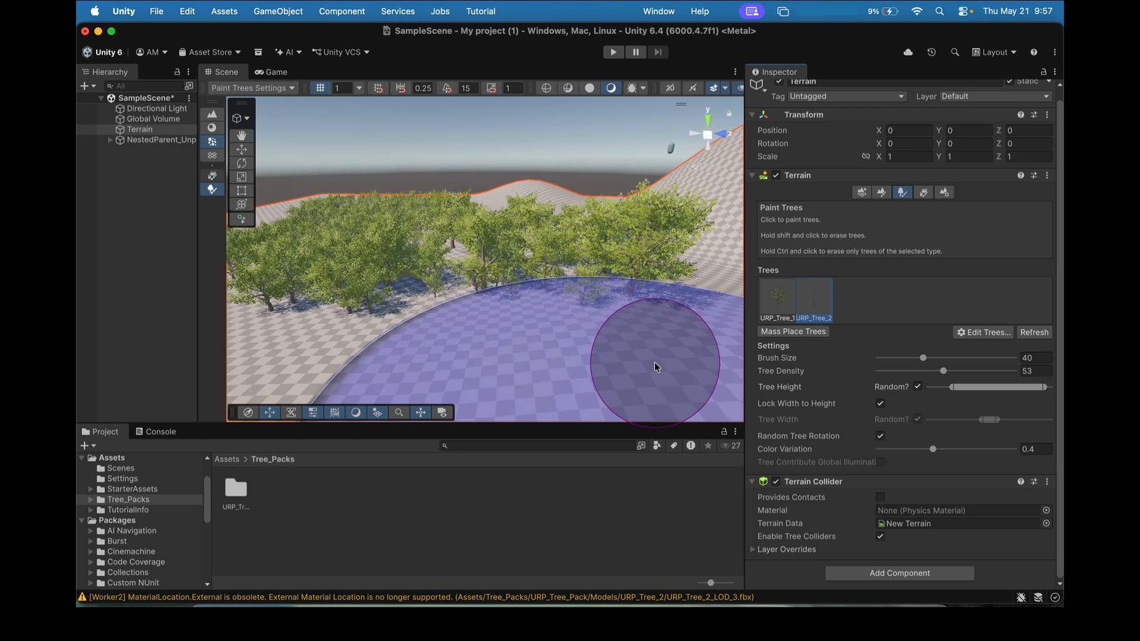
drag(602, 336, 487, 364)
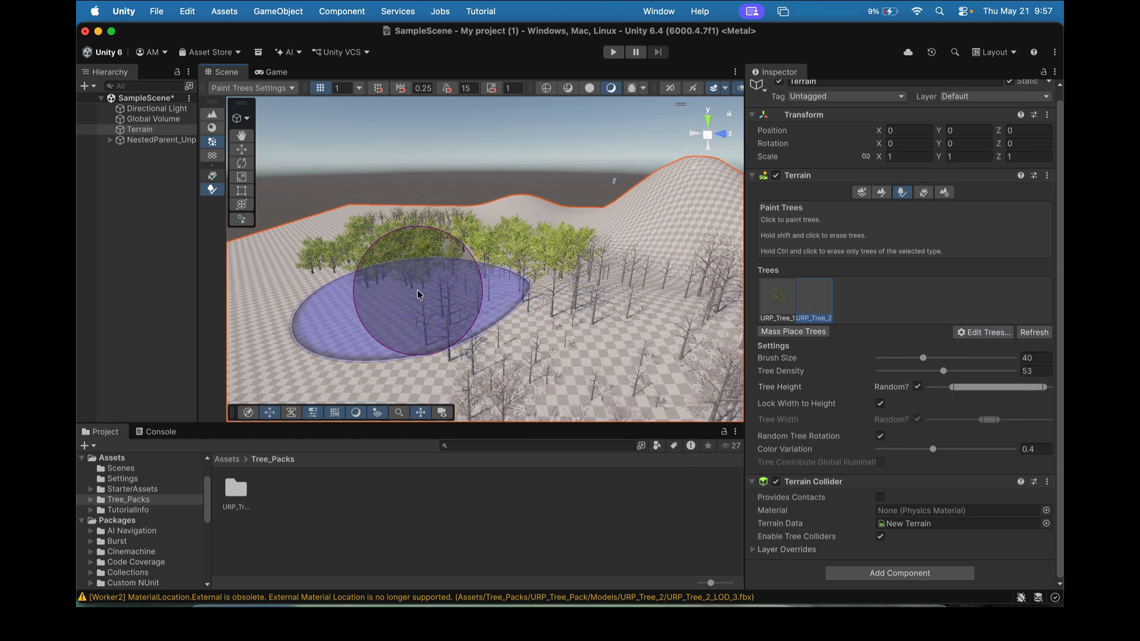
click(373, 290)
middle_drag(374, 326, 525, 366)
click(525, 366)
click(485, 311)
click(451, 255)
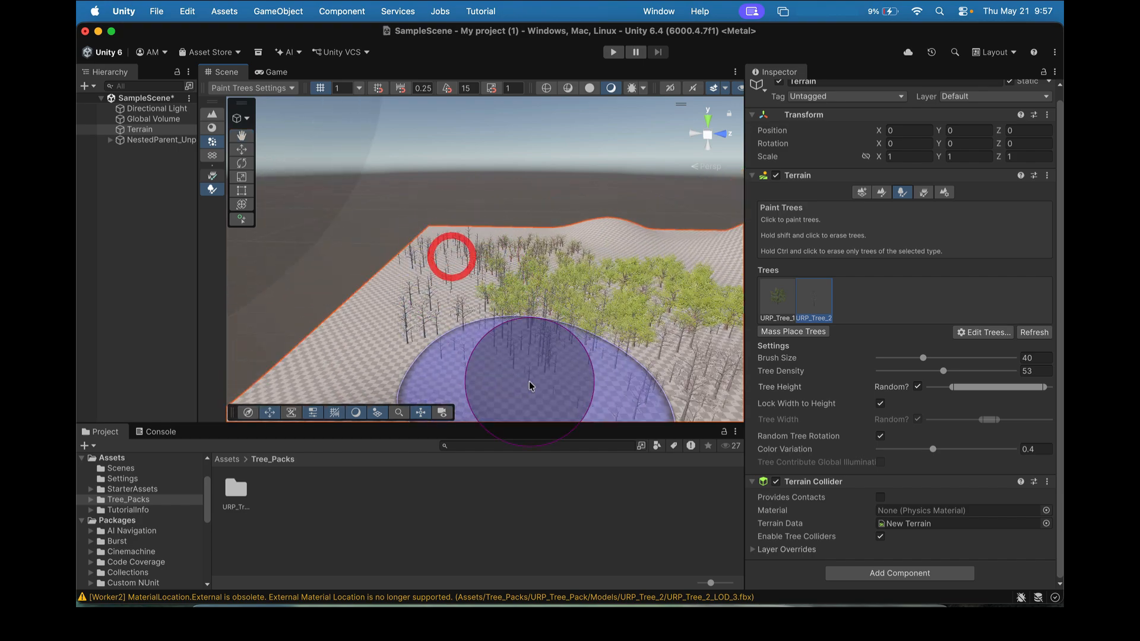
scroll(514, 380, up, 5)
scroll(439, 376, up, 5)
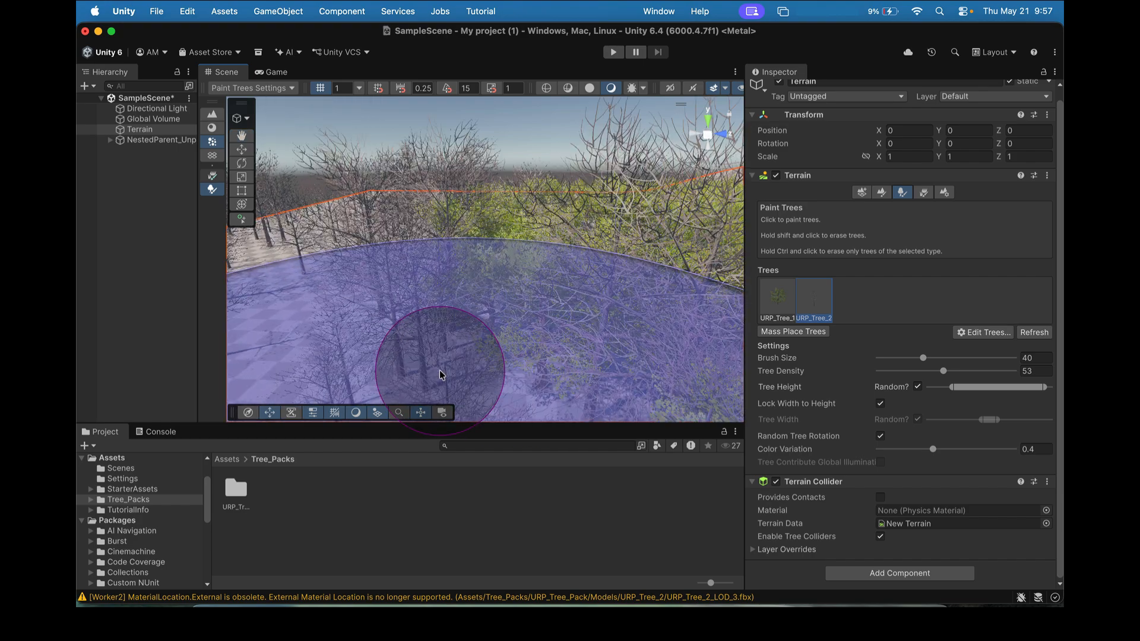
middle_drag(465, 367, 745, 334)
scroll(603, 332, up, 5)
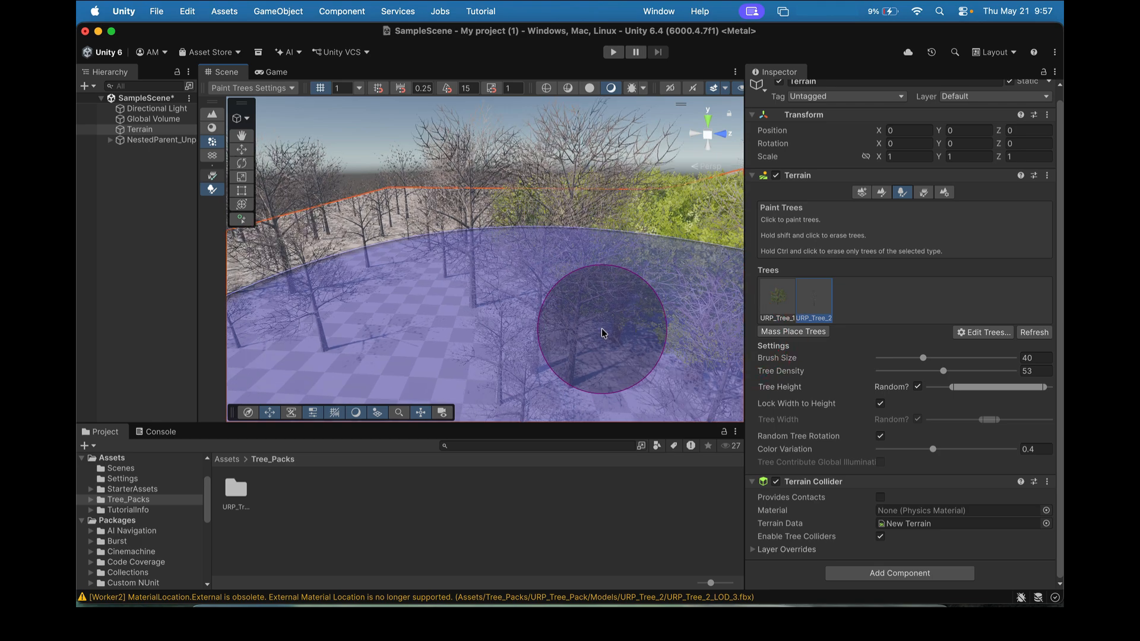
scroll(519, 305, down, 10)
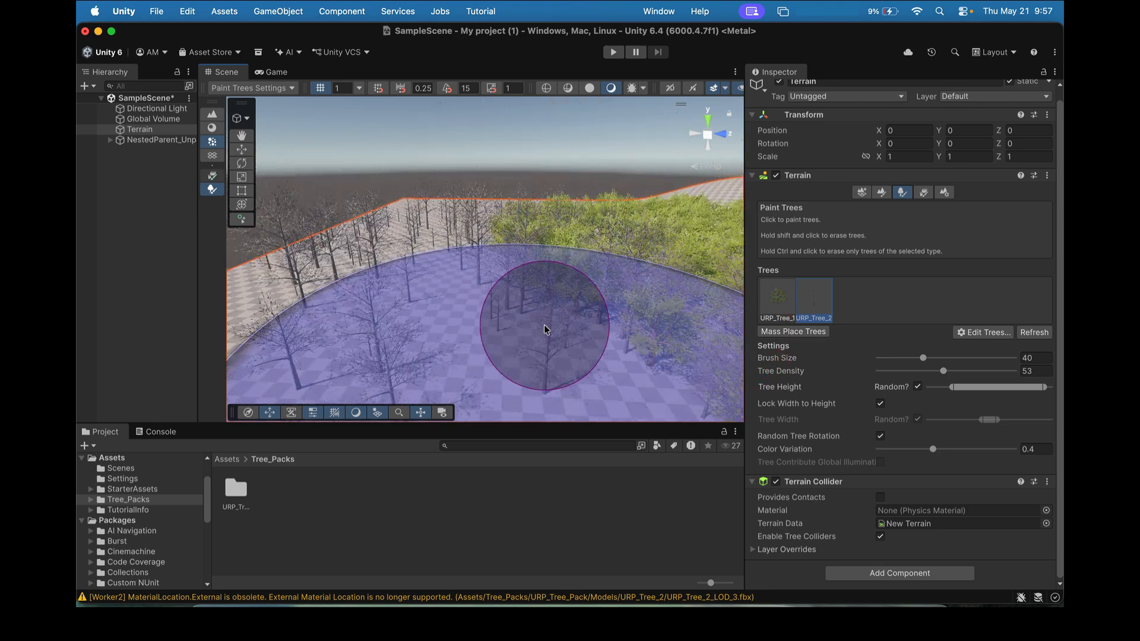
middle_drag(615, 318, 557, 291)
Step: Run the scene in Play mode and walk the player through the painted forest to examine both tree types
click(612, 53)
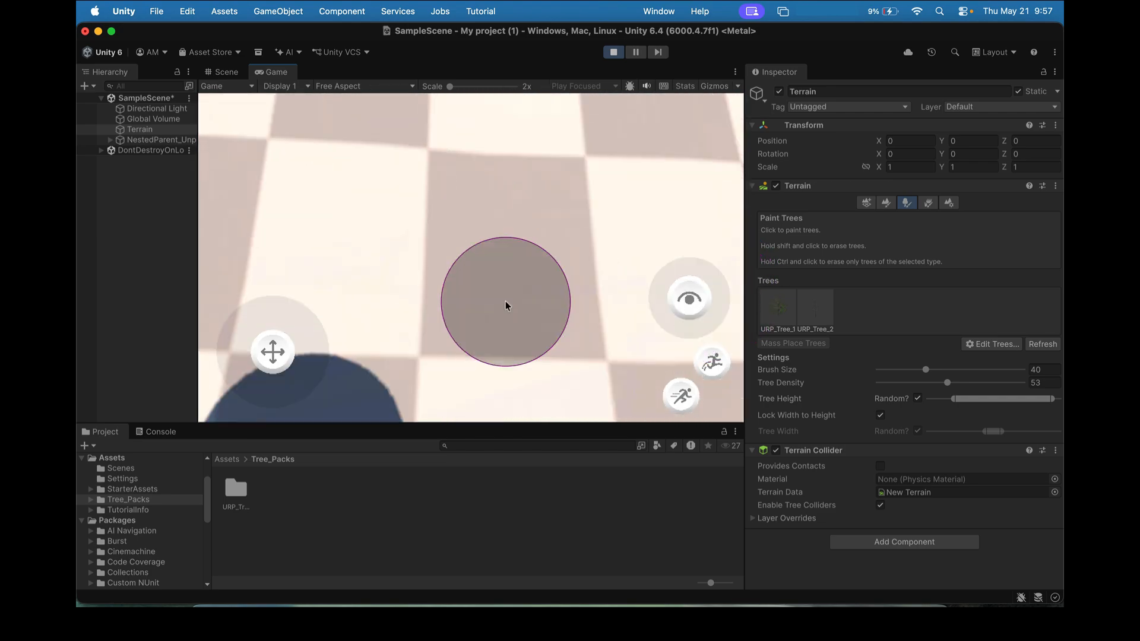
key(w)
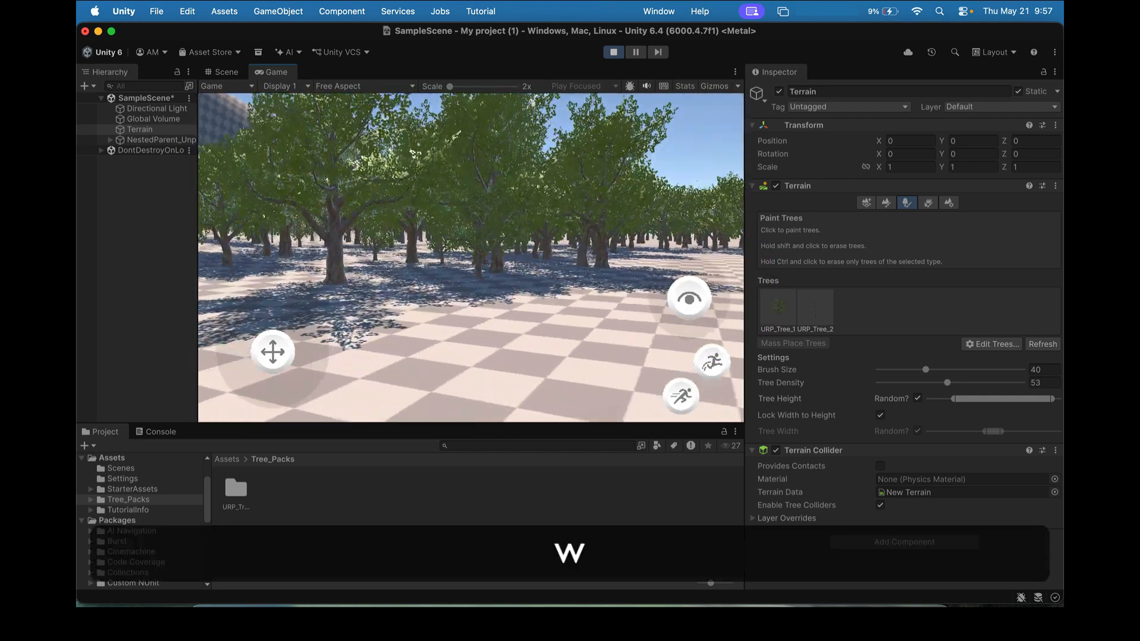
key(w)
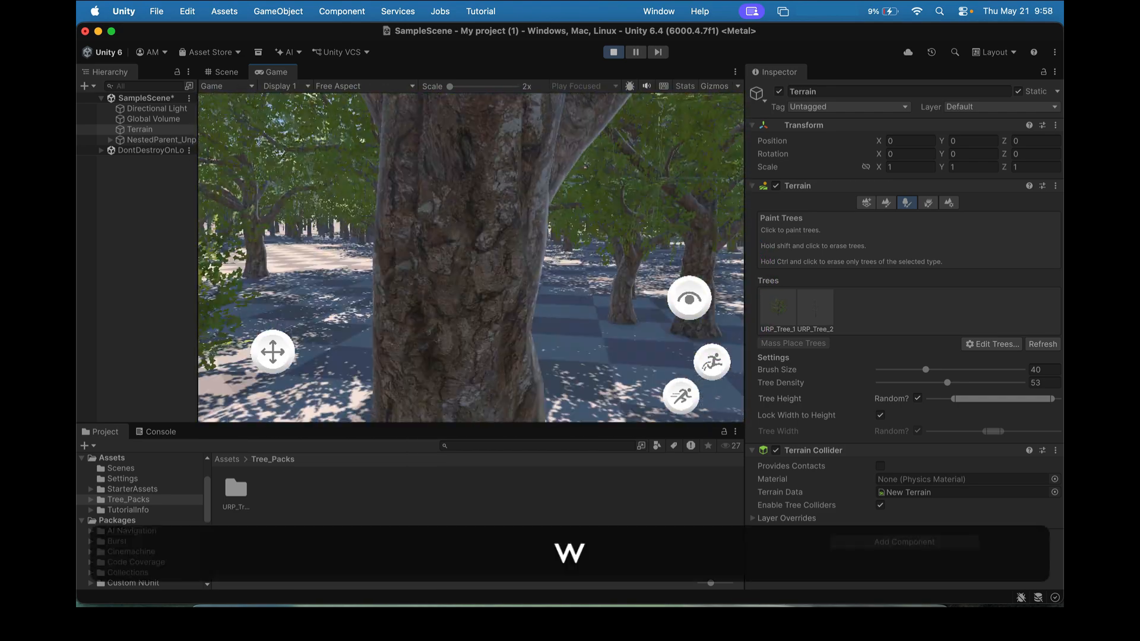
key(a)
key(d)
key(w)
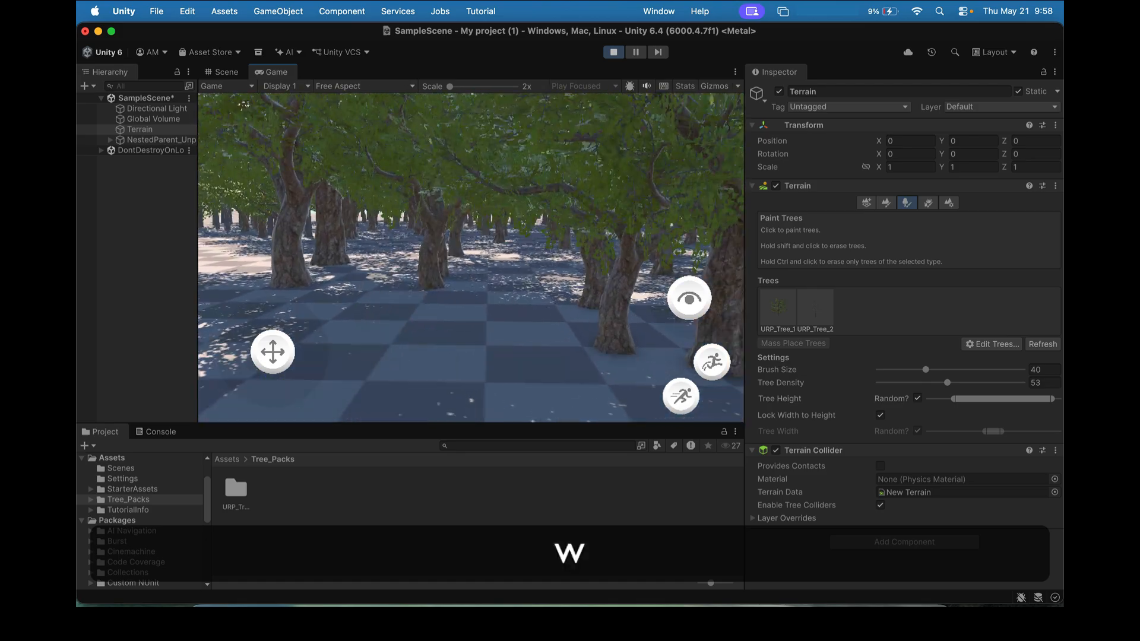
key(w)
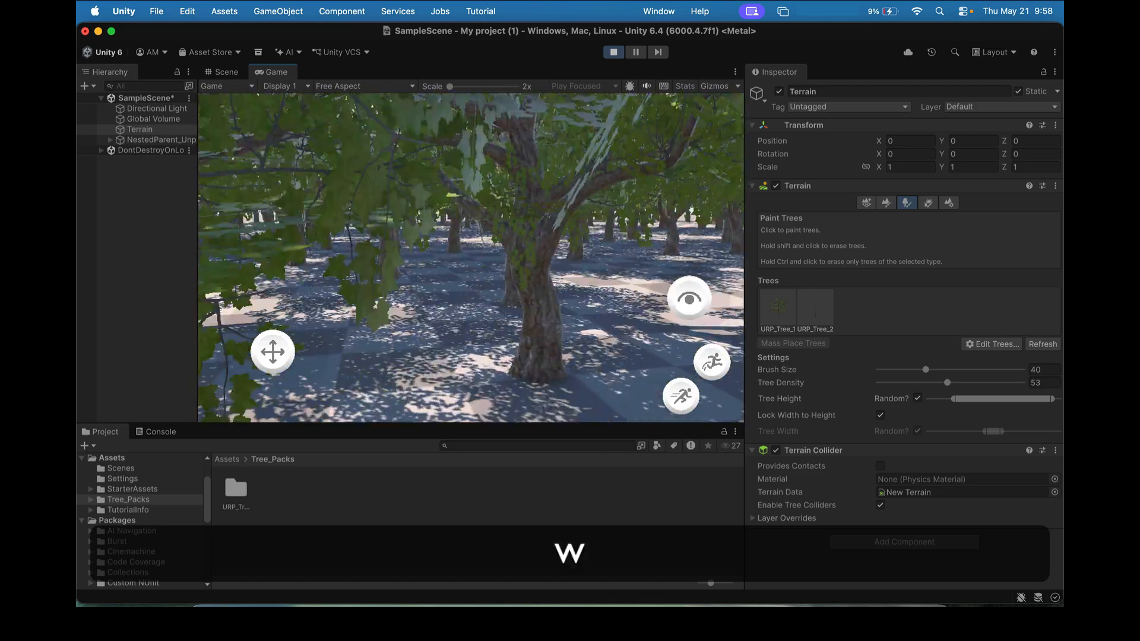
key(d)
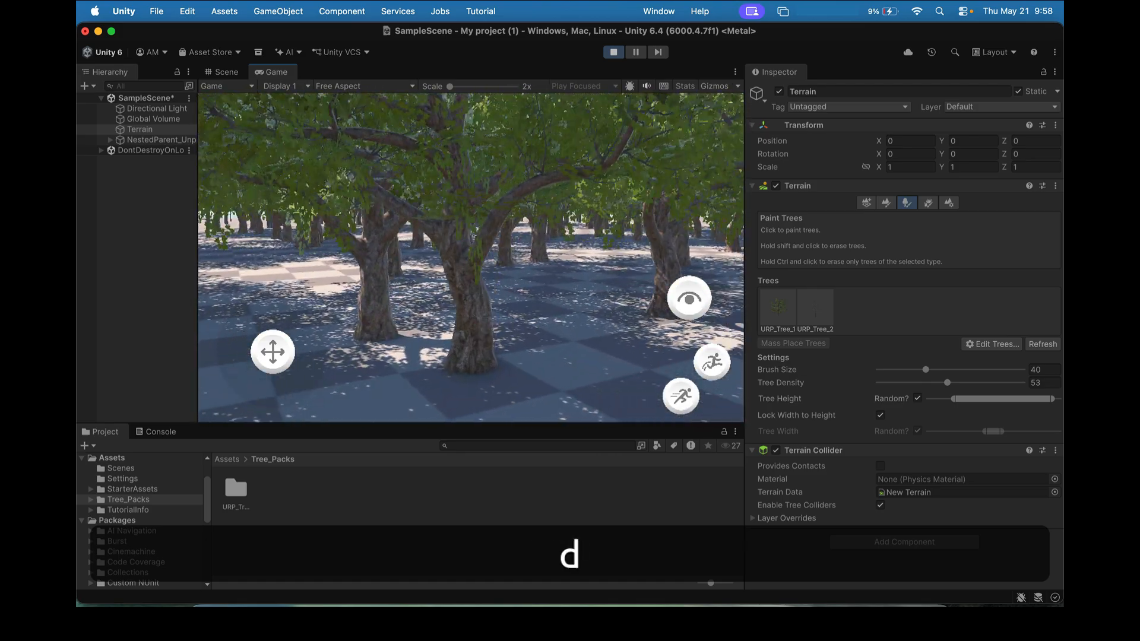
key(w)
key(w)
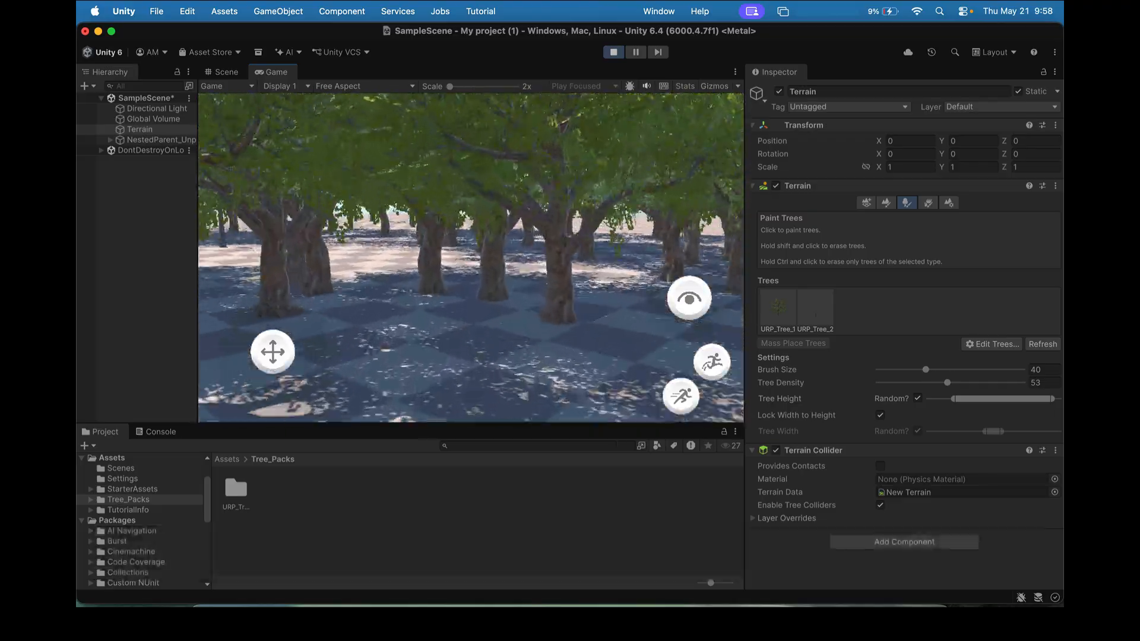
key(d)
key(a)
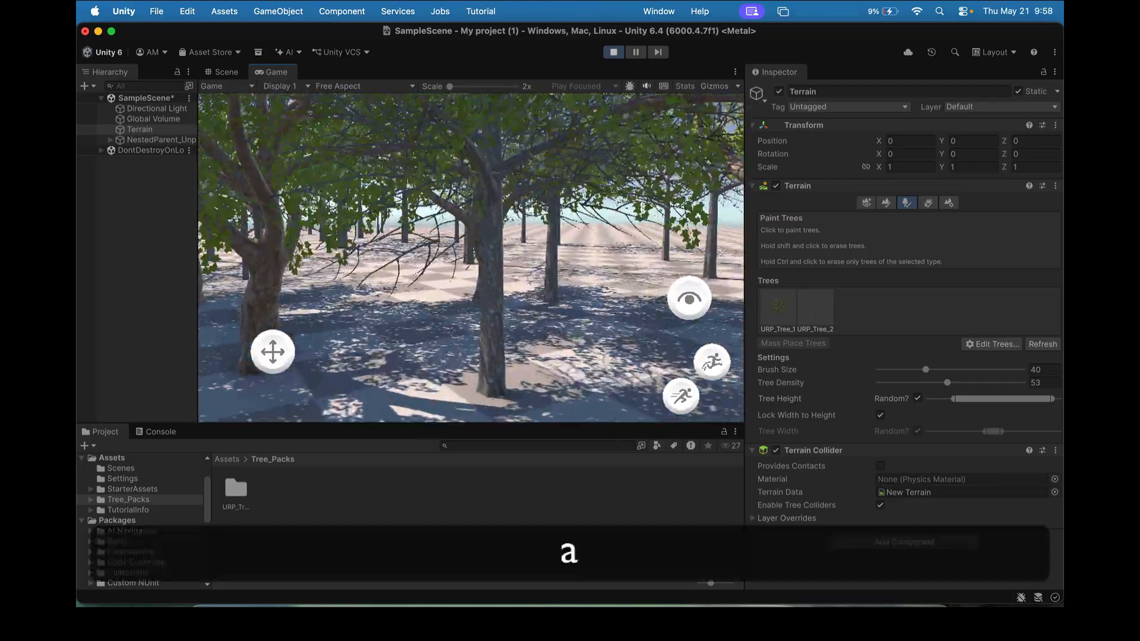
key(d)
key(d)
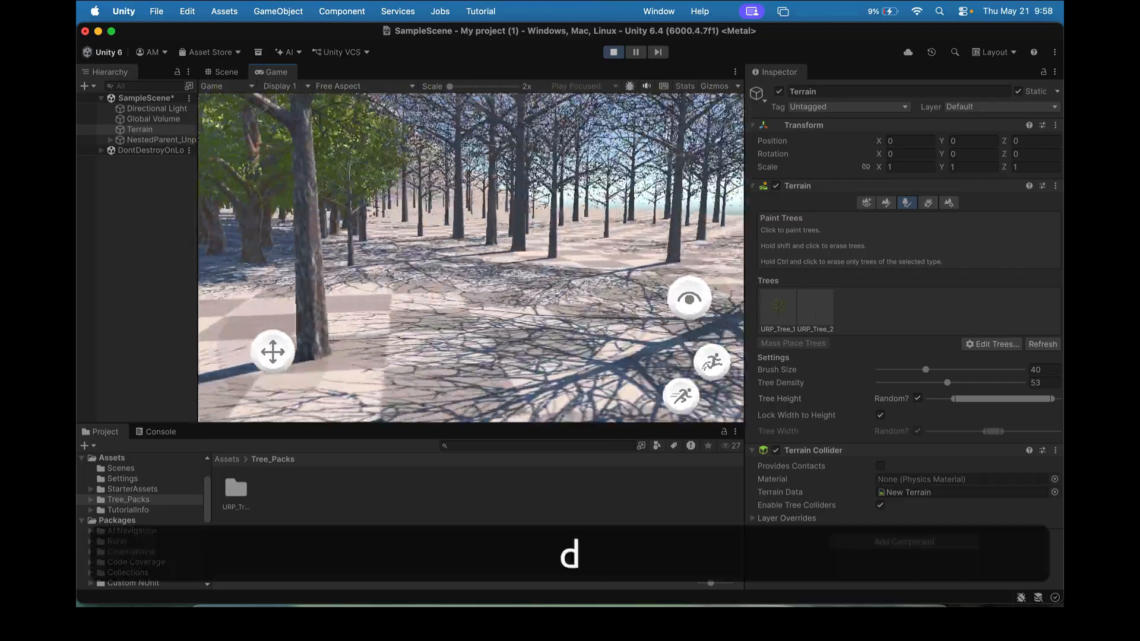
key(w)
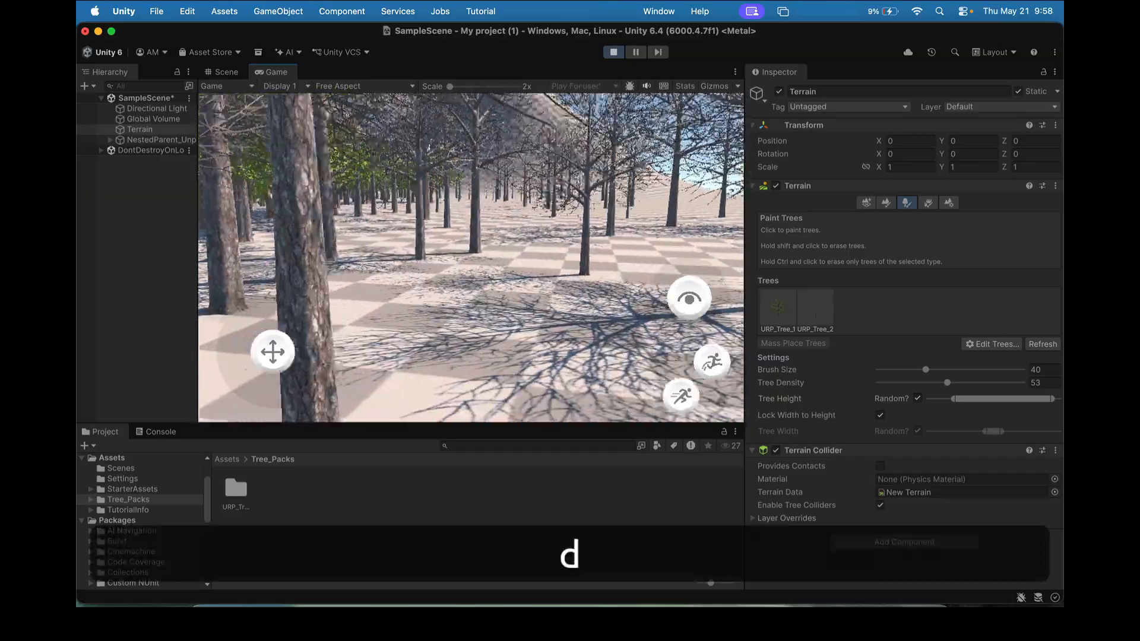
key(d)
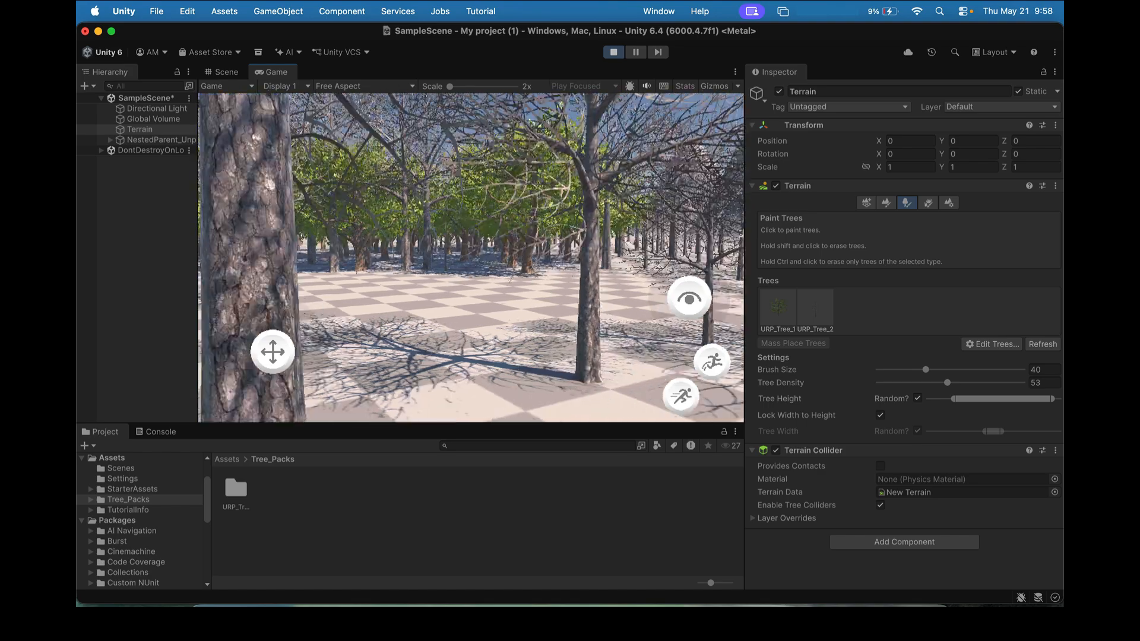
key(w)
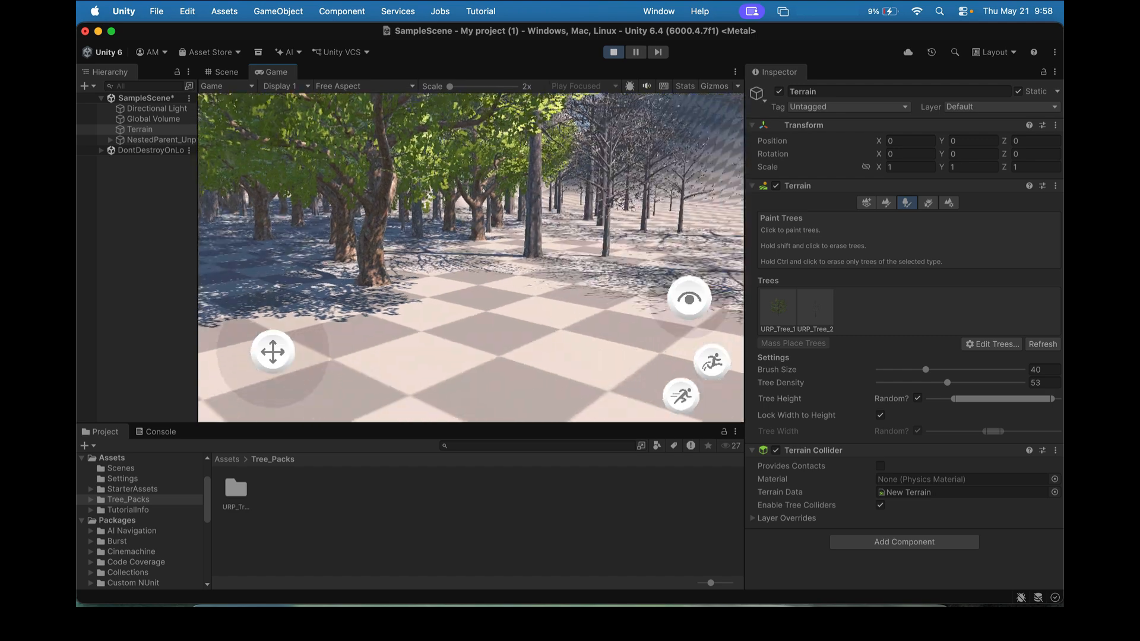
key(Escape)
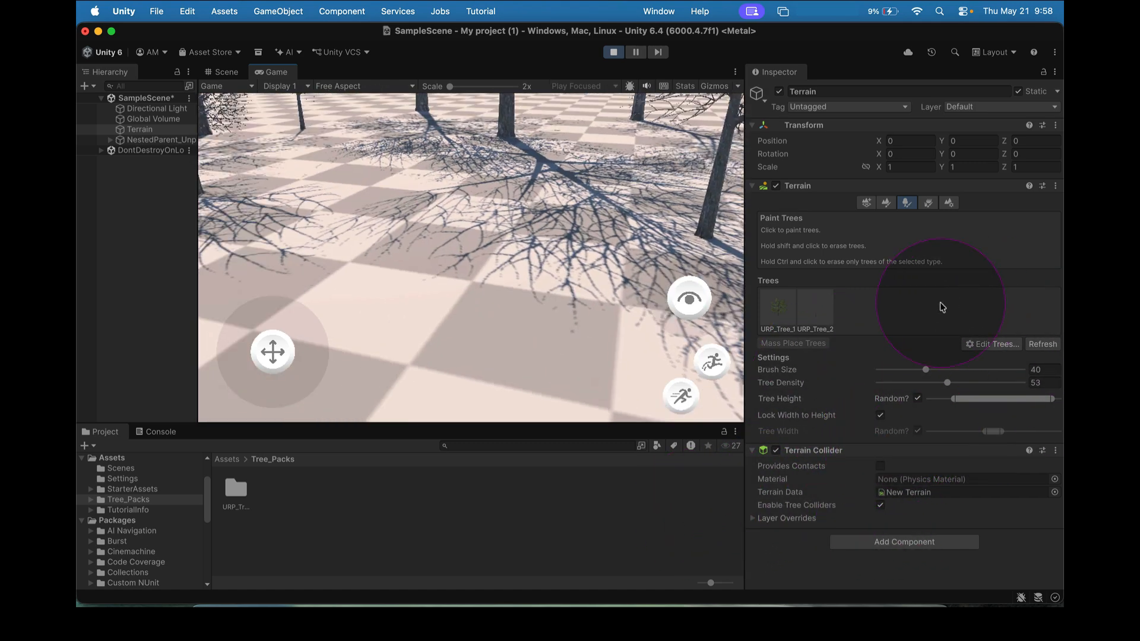
key(d)
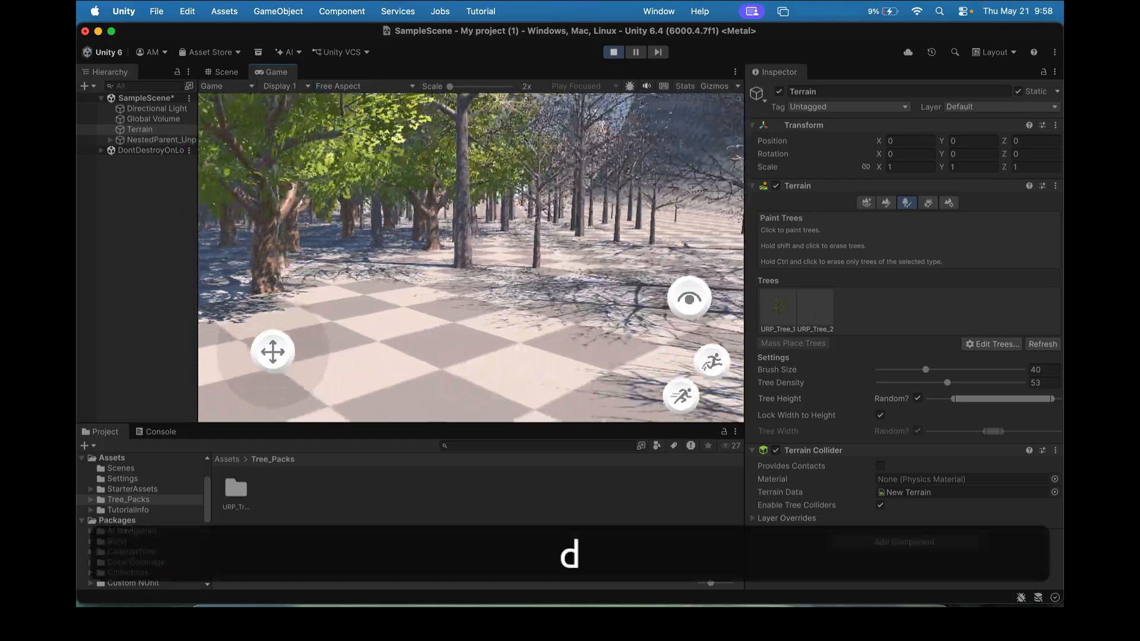
key(w)
key(w)
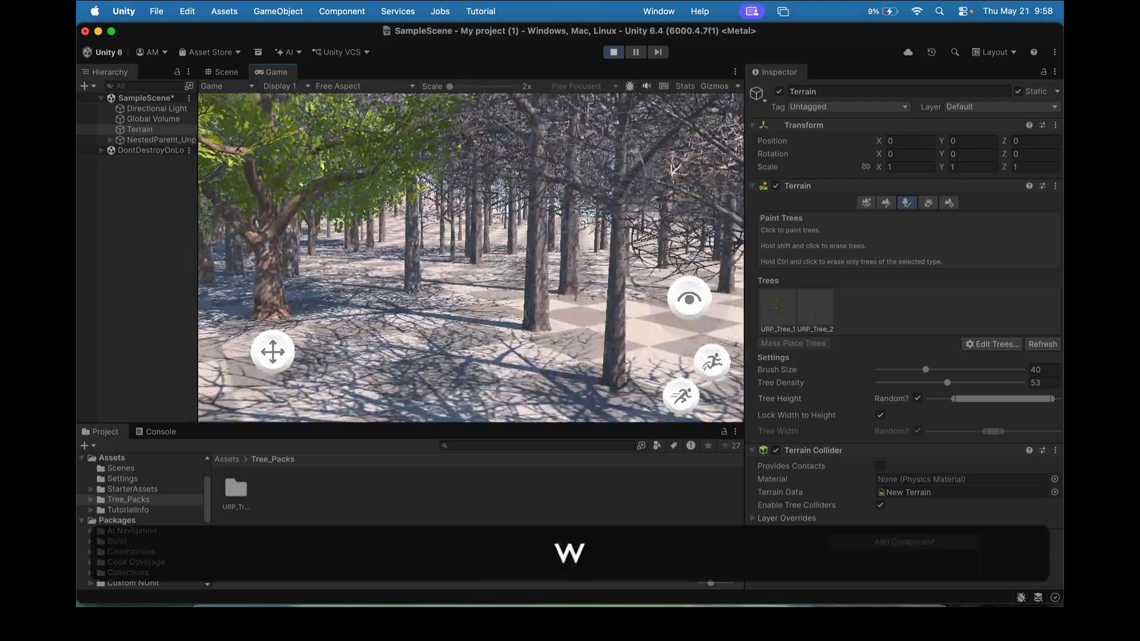
key(w)
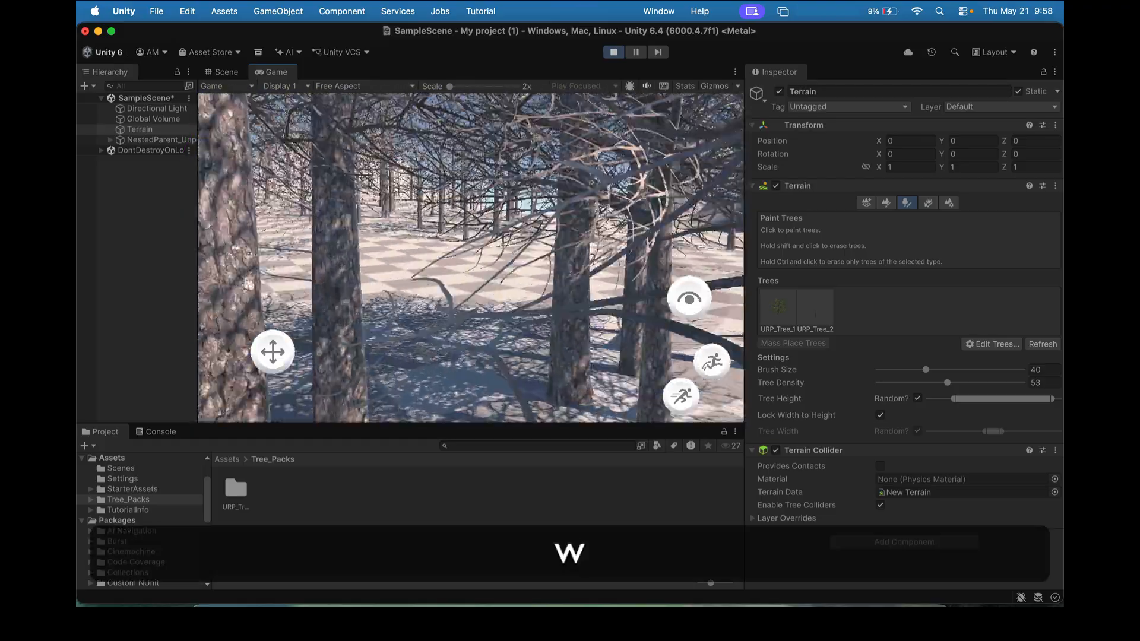